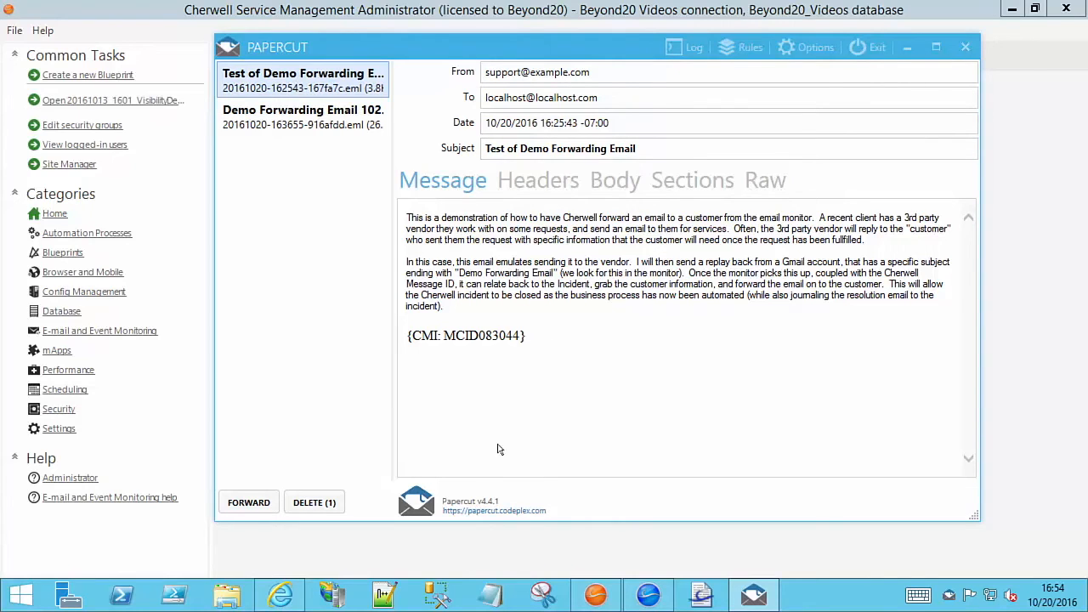
# Review the text of the Test of Demo Forwarding Email message, and inspect the recipient and subject of the forwarded Demo Forwarding Email
pyautogui.moveTo(290, 602)
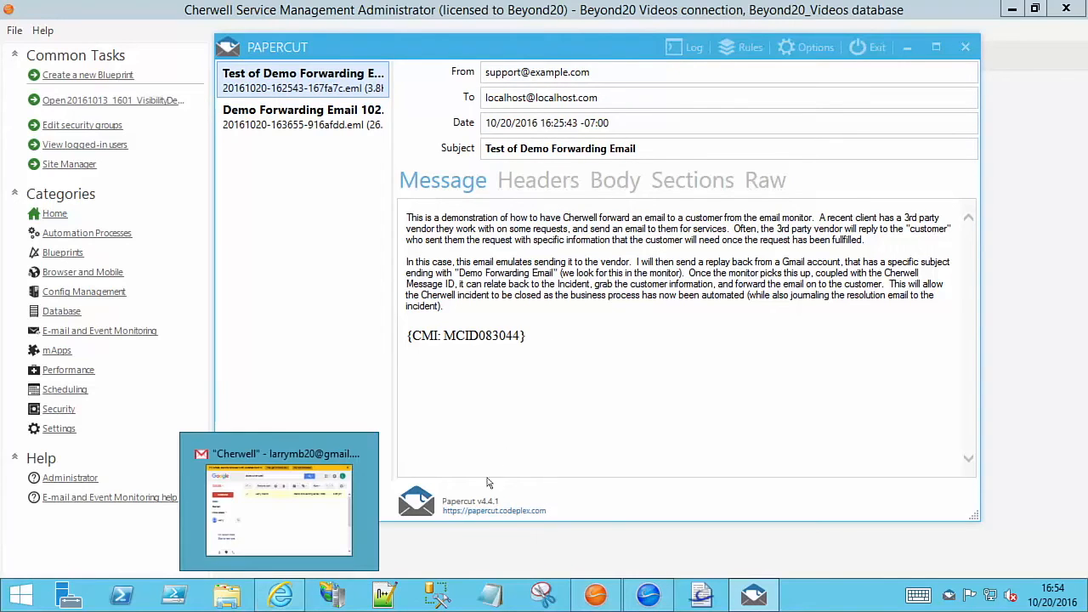
pyautogui.moveTo(528, 340); pyautogui.dragTo(406, 217)
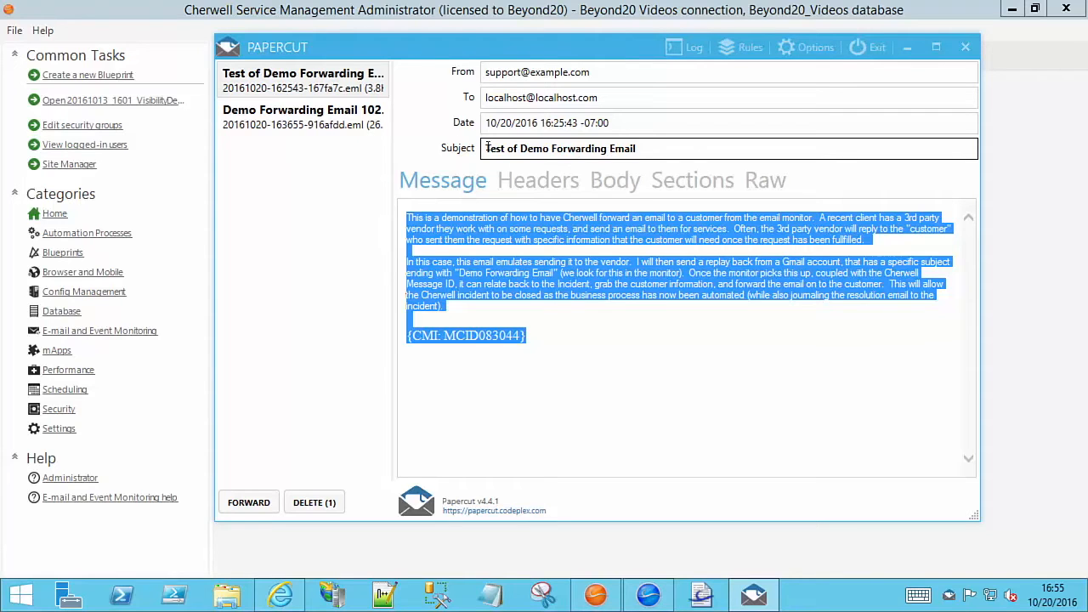
pyautogui.click(306, 119)
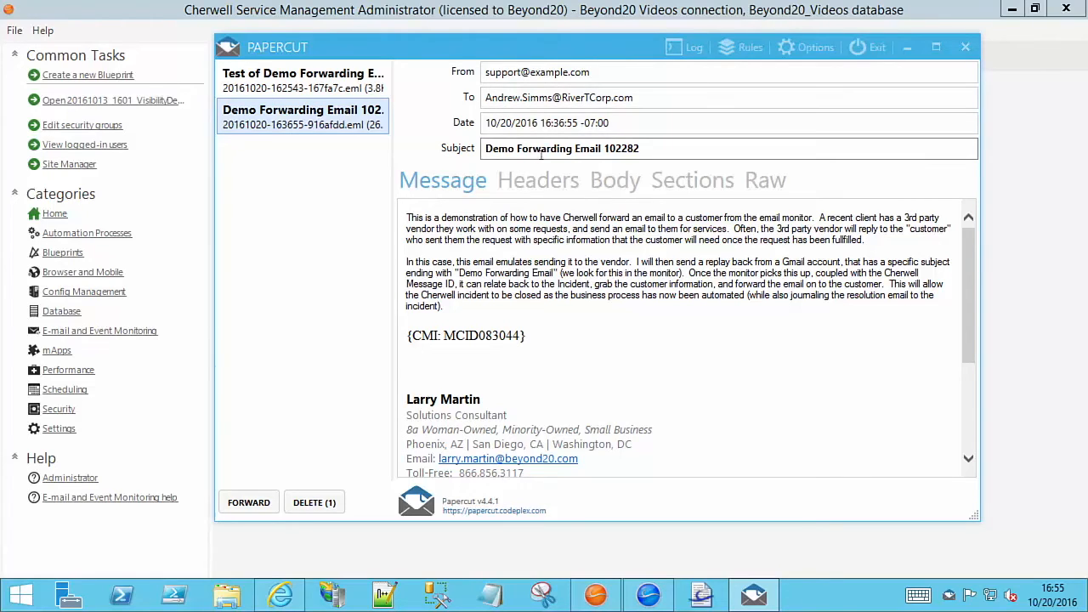
pyautogui.click(611, 154)
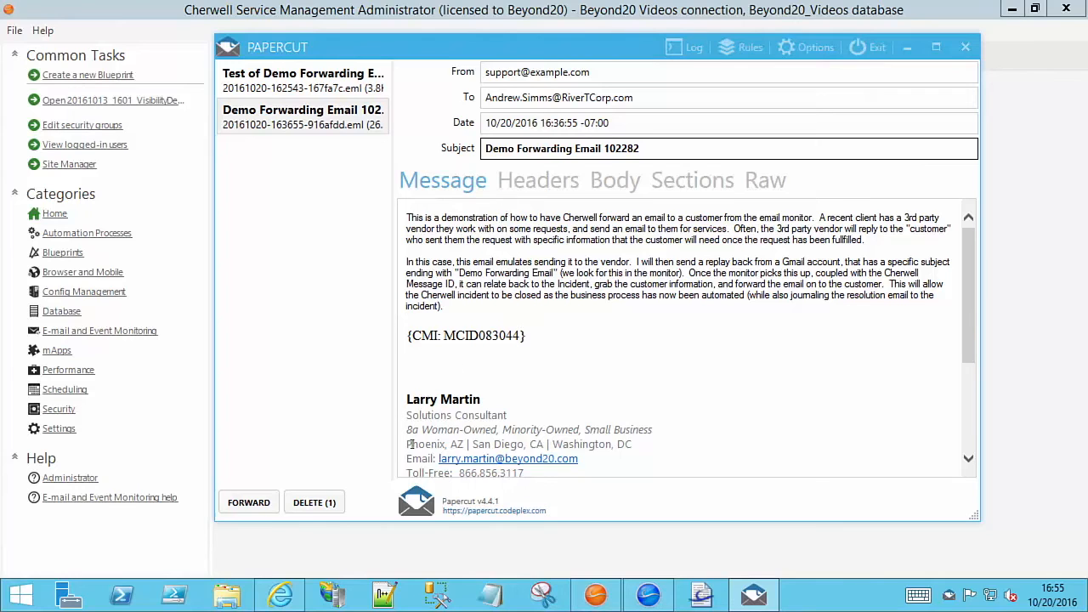
# Switch to Cherwell Service Management Administrator and open the Demo Monitoring e-mail monitor for editing
pyautogui.click(596, 596)
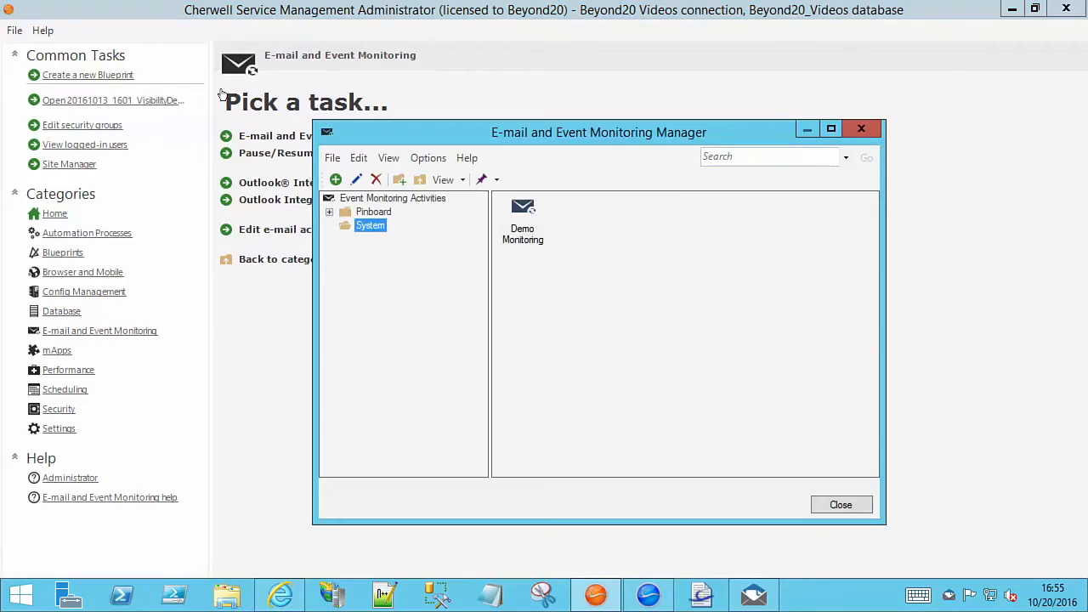
pyautogui.rightClick(525, 211)
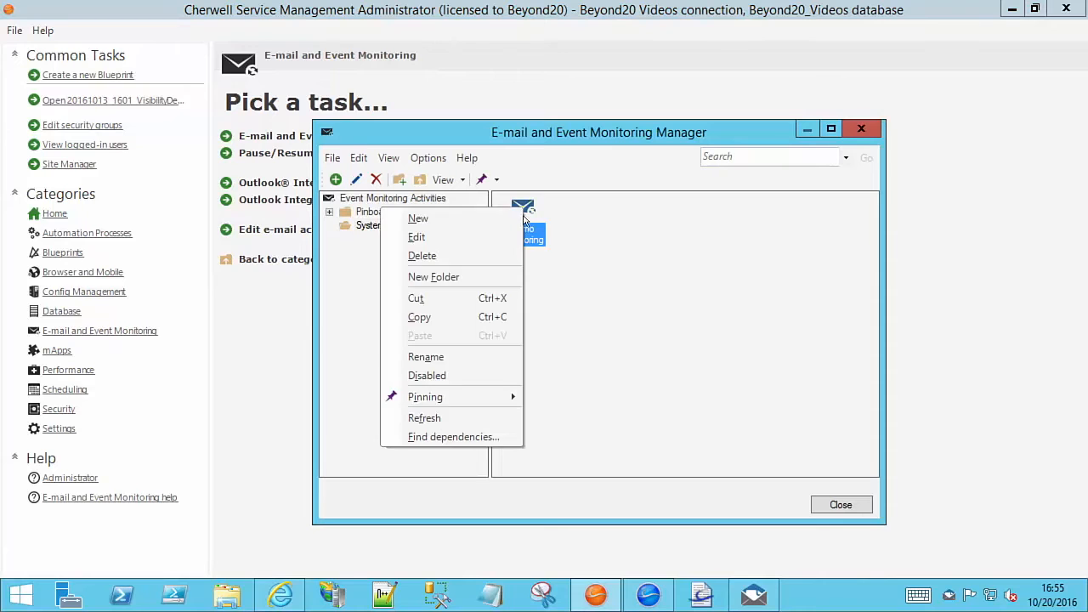
pyautogui.click(490, 234)
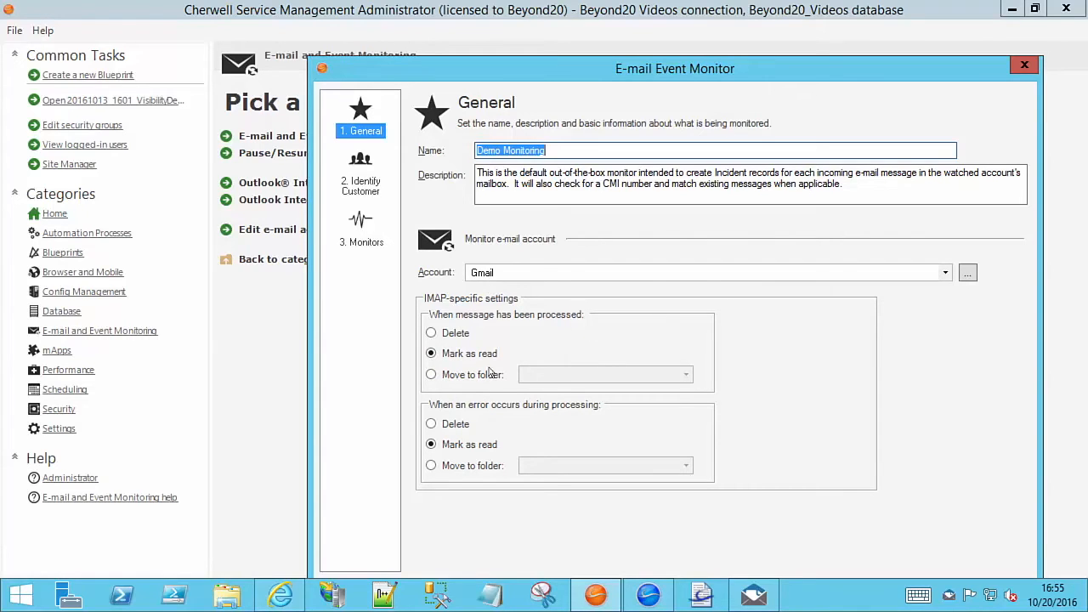
# Switch to the Gmail browser window, maximize it and refresh the list of messages labelled Cherwell
pyautogui.click(281, 595)
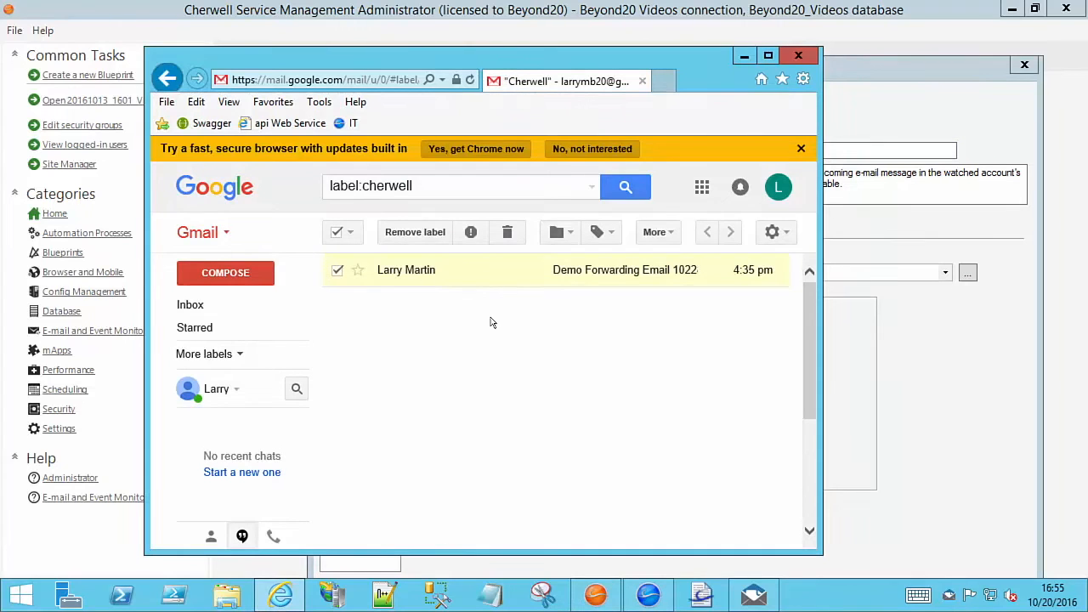
pyautogui.click(768, 55)
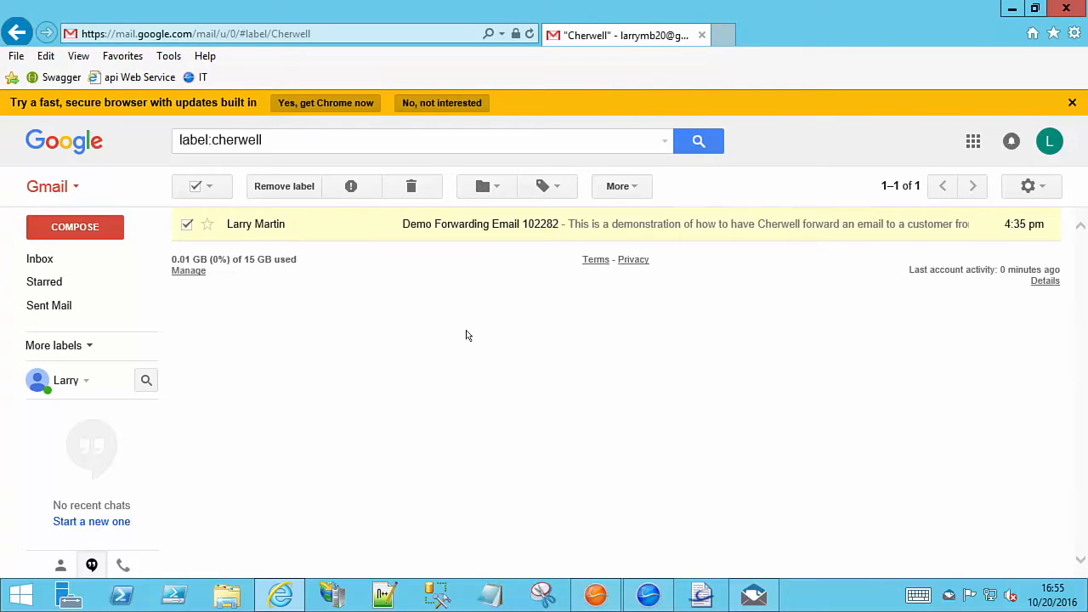
pyautogui.press('F5')
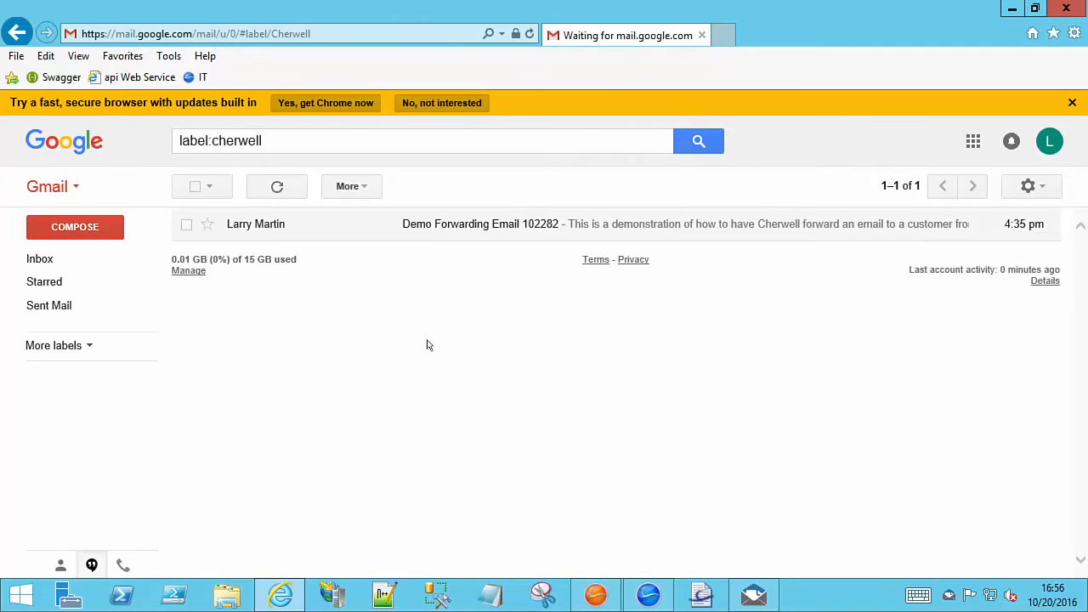
# Return to Cherwell Administrator and review the General, Identify Customer and Monitors pages of the Demo Monitoring monitor
pyautogui.moveTo(595, 595)
pyautogui.click(550, 482)
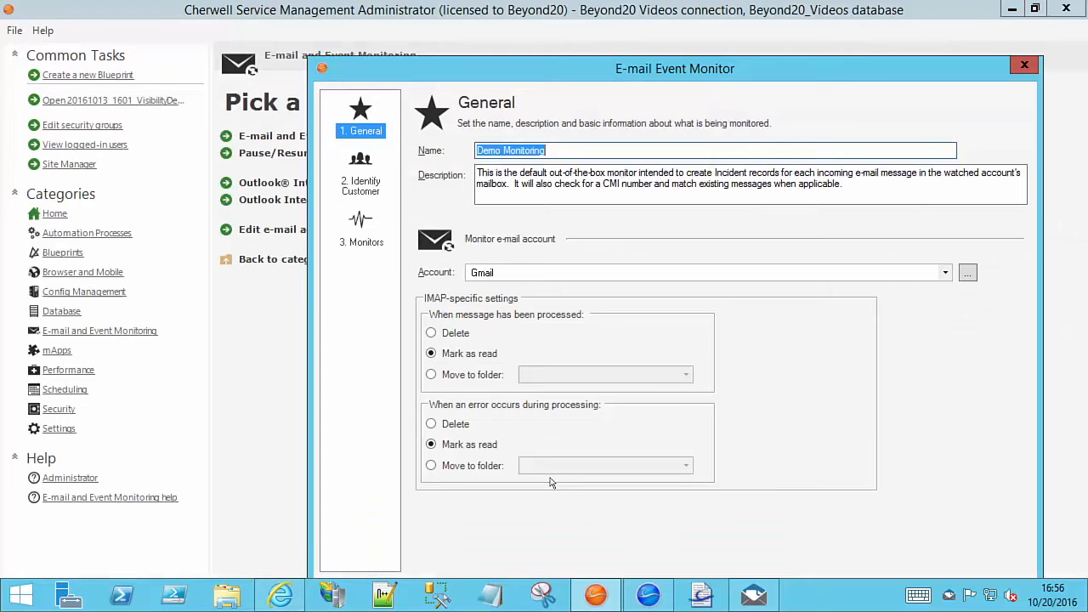
pyautogui.click(596, 221)
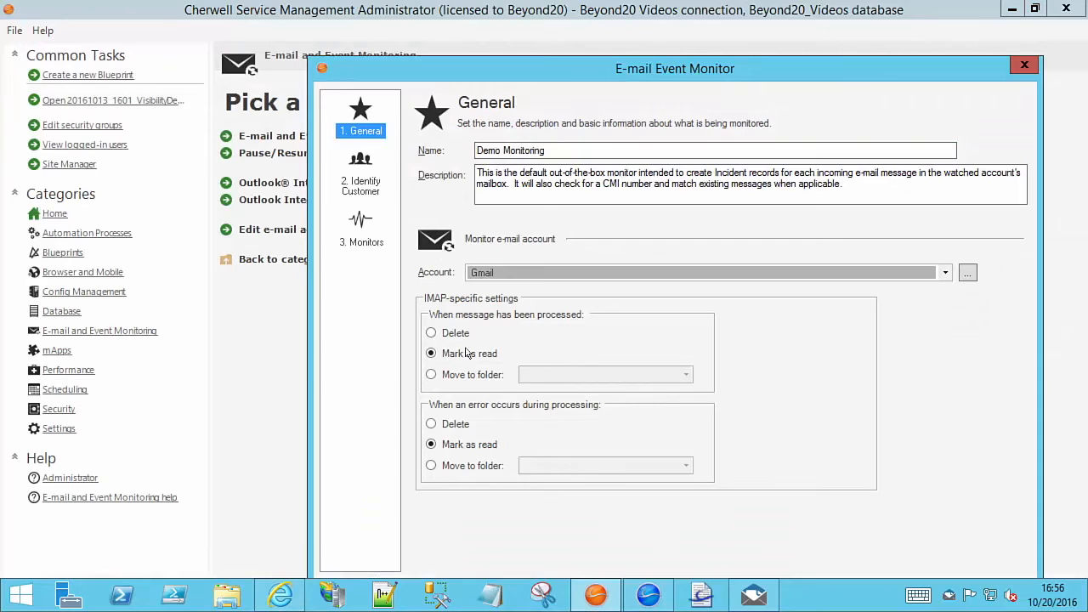
pyautogui.click(357, 165)
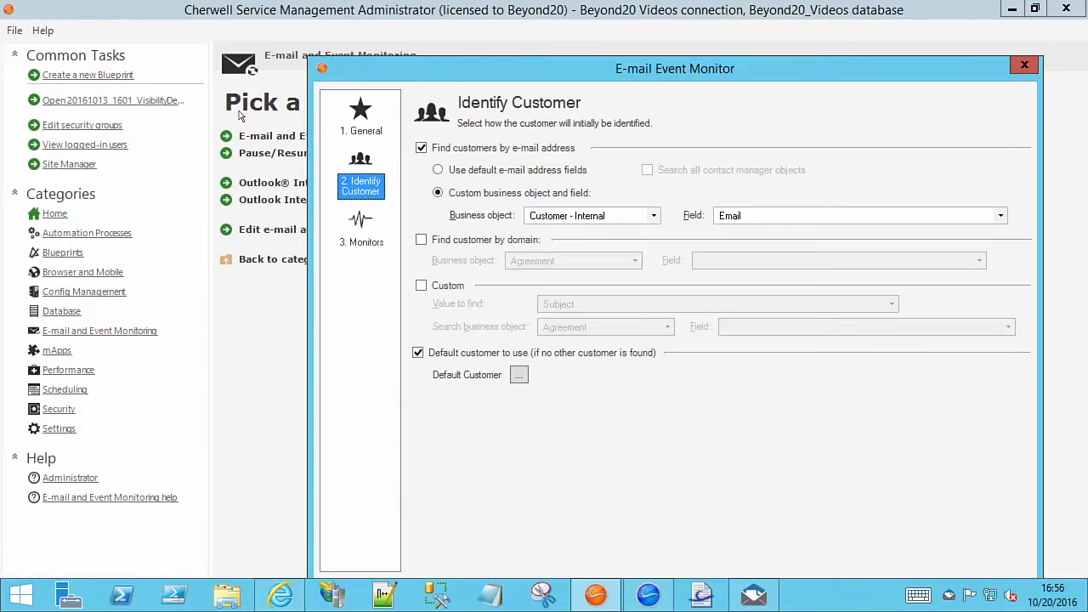
pyautogui.click(357, 235)
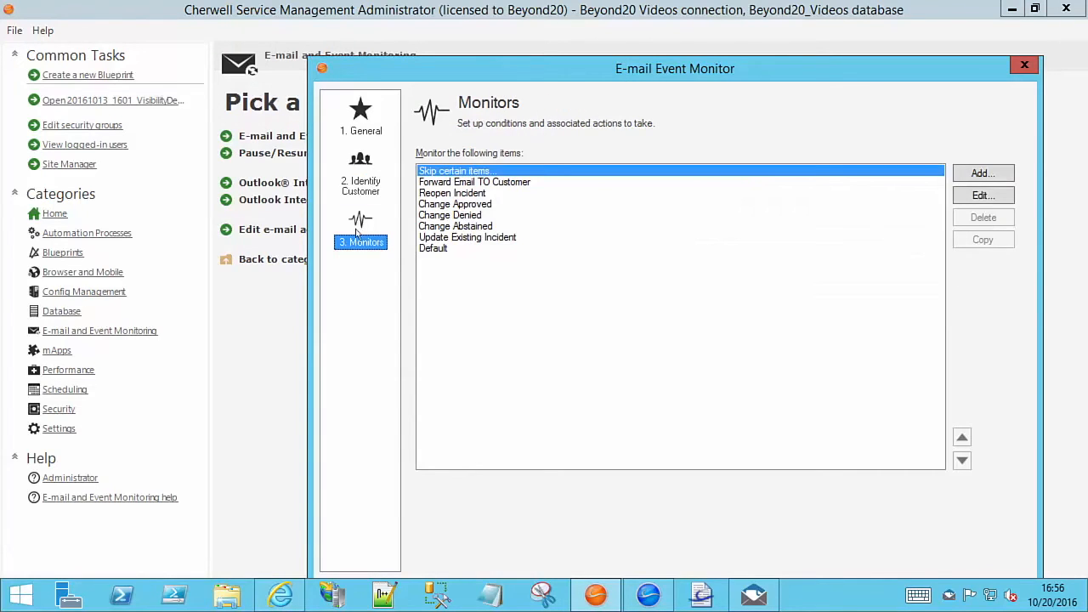
# Open the Forward Email TO Customer monitor item for editing and reposition its window so it is fully visible
pyautogui.click(447, 183)
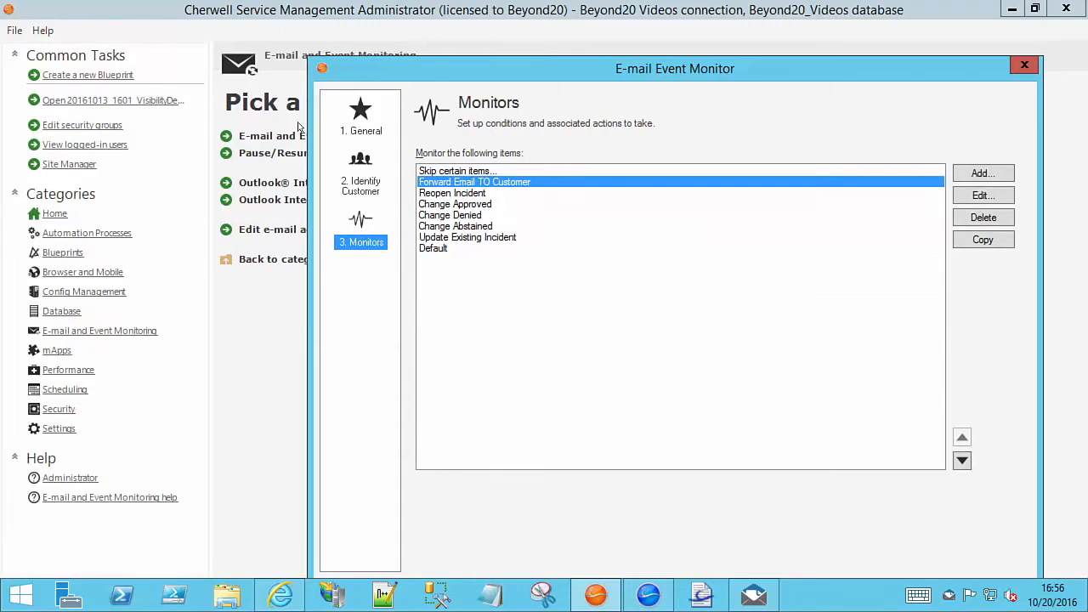
pyautogui.click(986, 196)
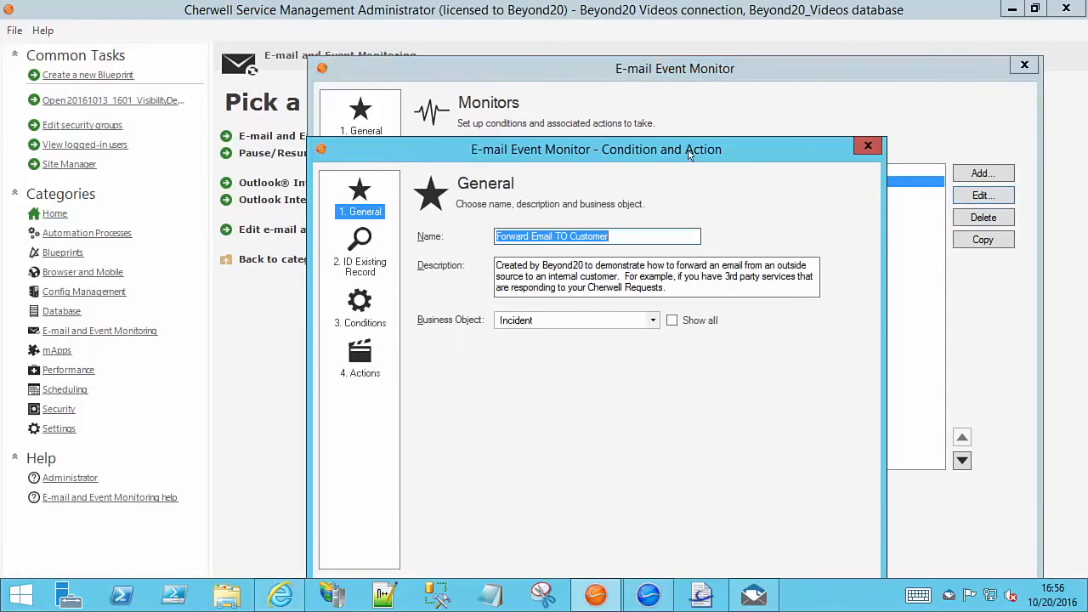
pyautogui.moveTo(678, 148); pyautogui.dragTo(664, 82)
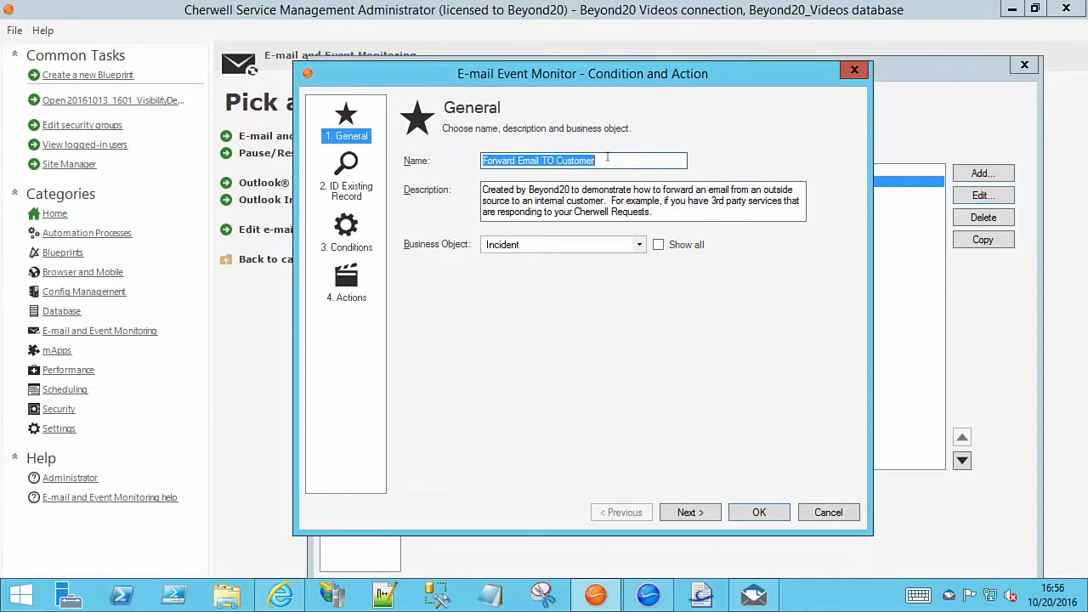
# Review the monitor item's name and description, and examine its ID Existing Record settings
pyautogui.press('End')
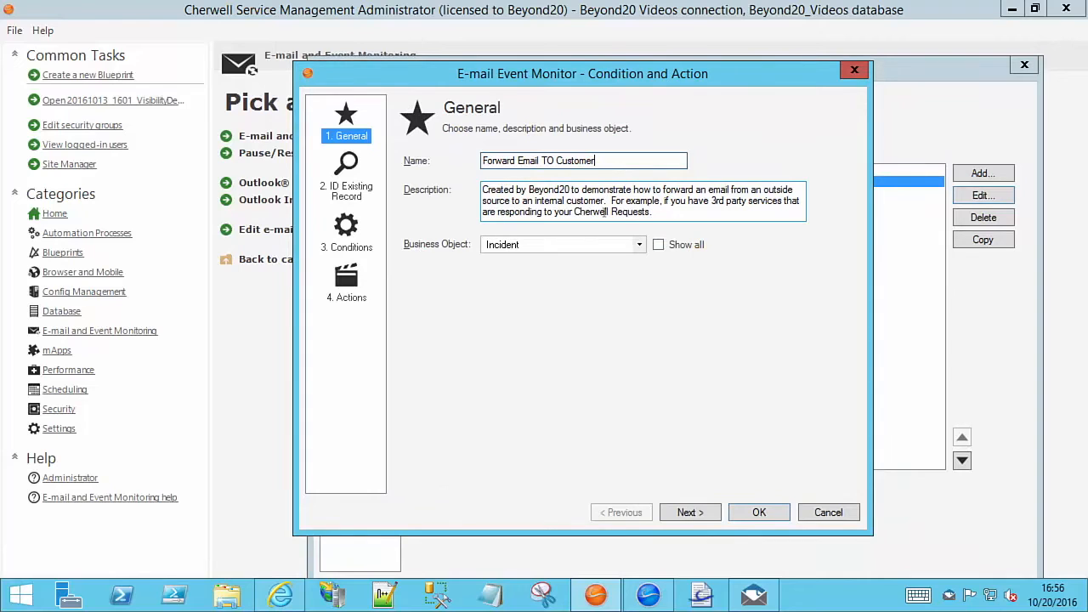
pyautogui.moveTo(678, 216); pyautogui.dragTo(384, 189)
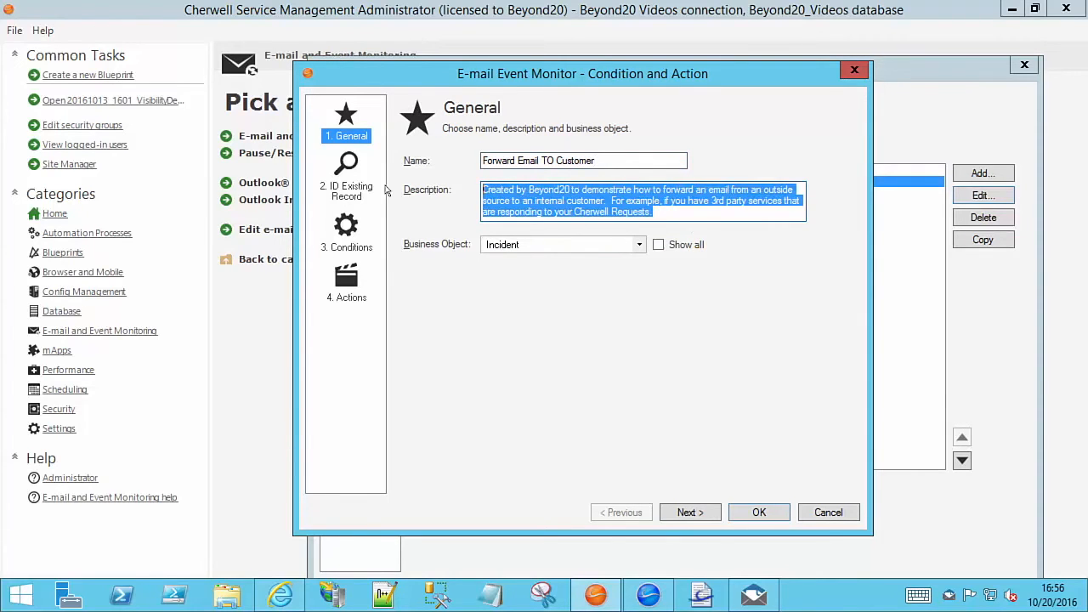
pyautogui.click(342, 182)
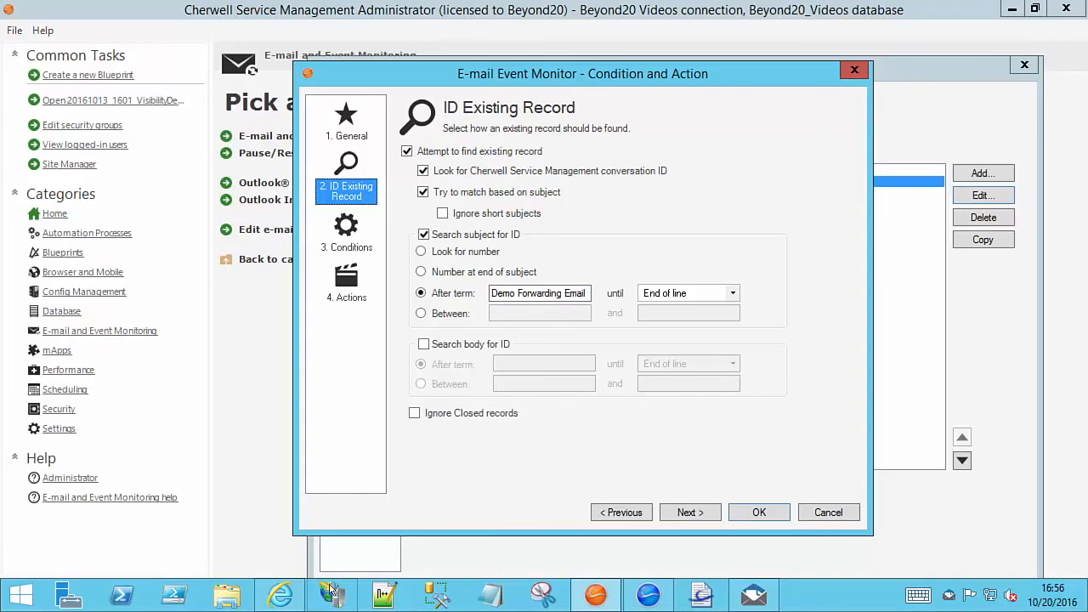
# Compare the email subject in Gmail with the matching incident in Cherwell Service Management, and return to the monitor item's settings
pyautogui.click(280, 594)
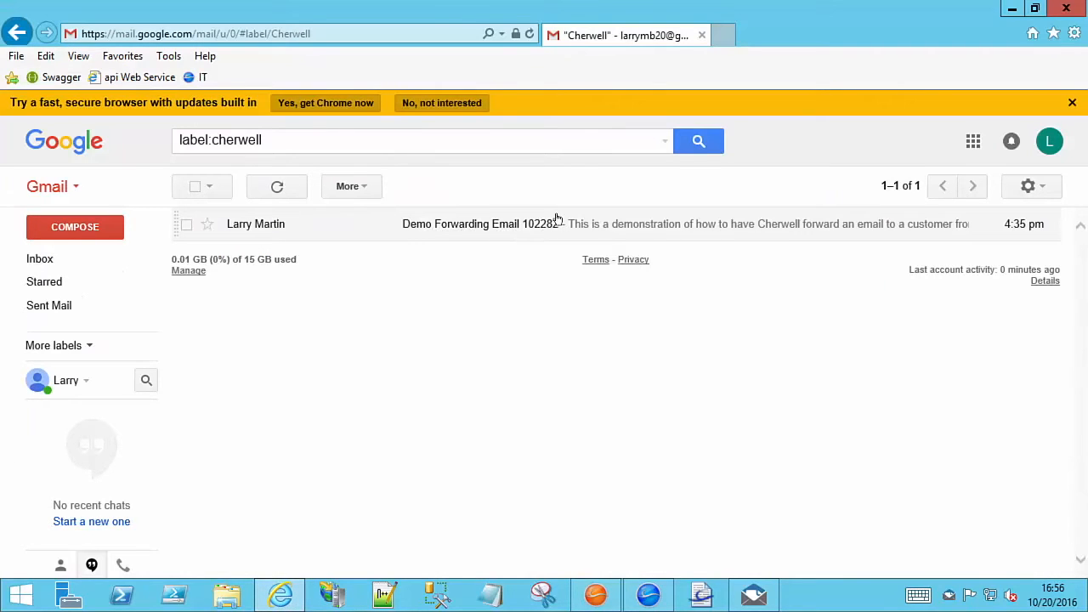
pyautogui.click(651, 590)
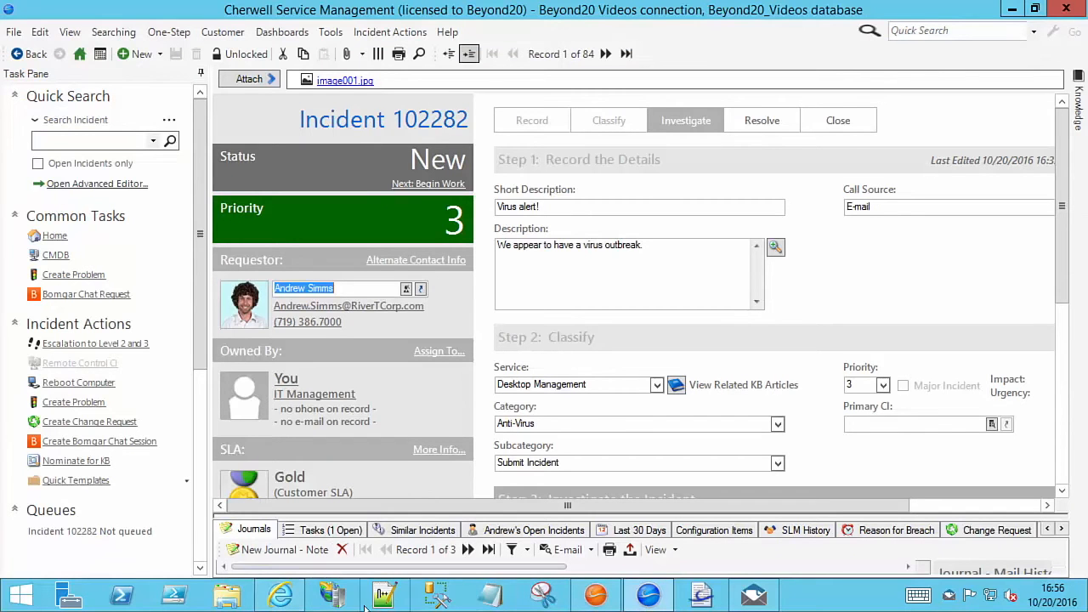
pyautogui.click(579, 593)
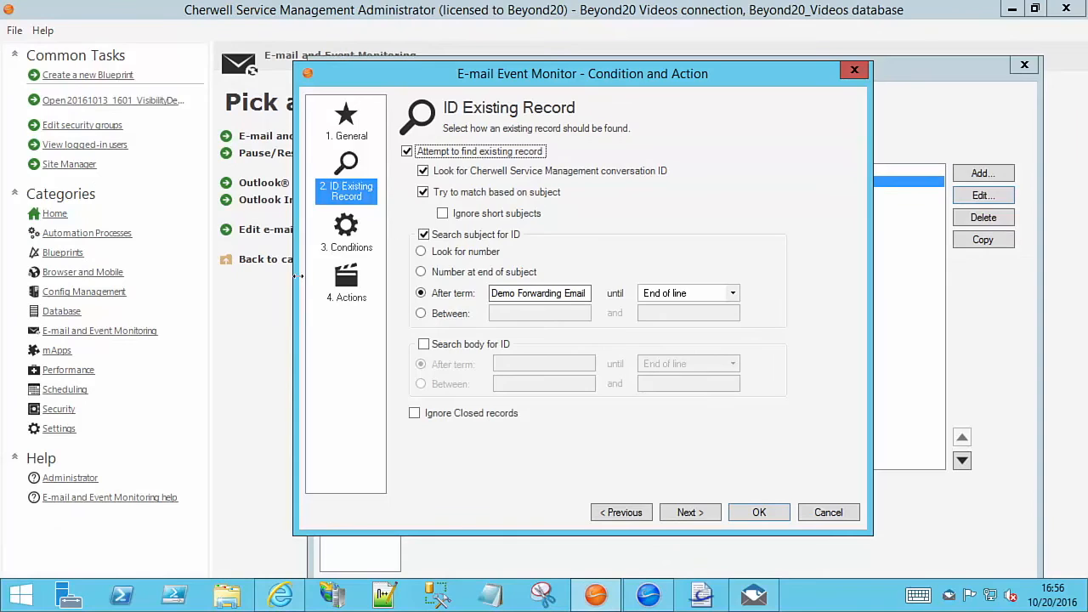
# Review the monitor item's Conditions and Actions settings, and open its Run a One-Step action
pyautogui.click(340, 236)
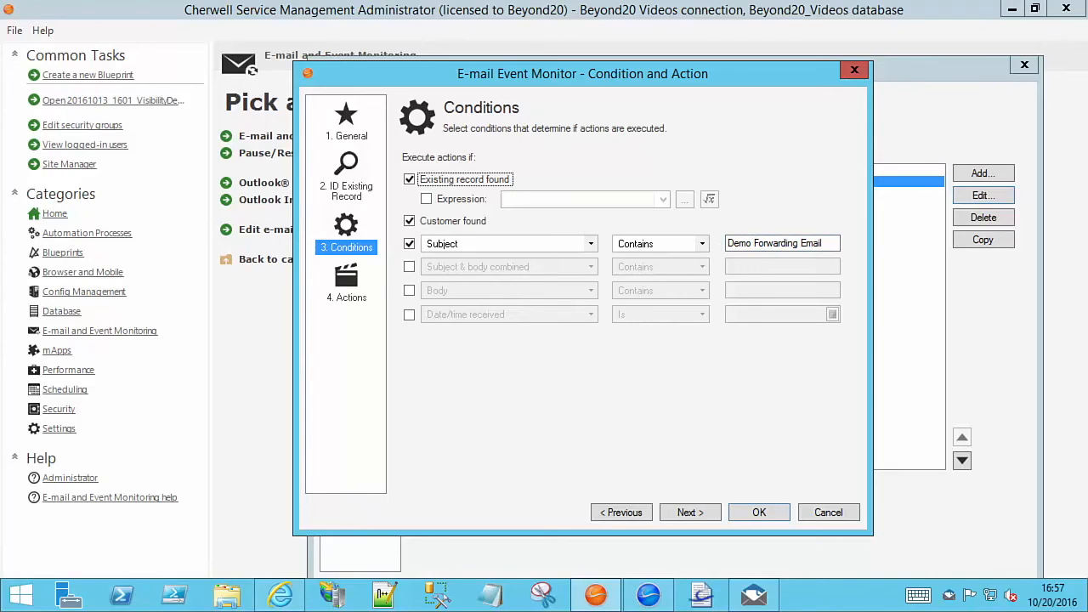
pyautogui.click(347, 279)
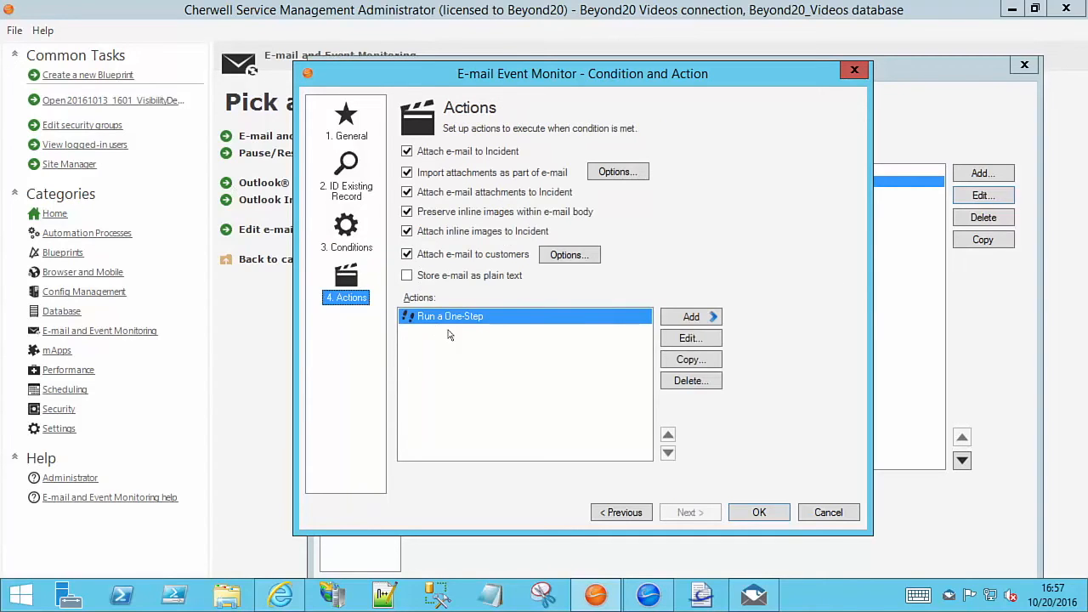
pyautogui.click(677, 340)
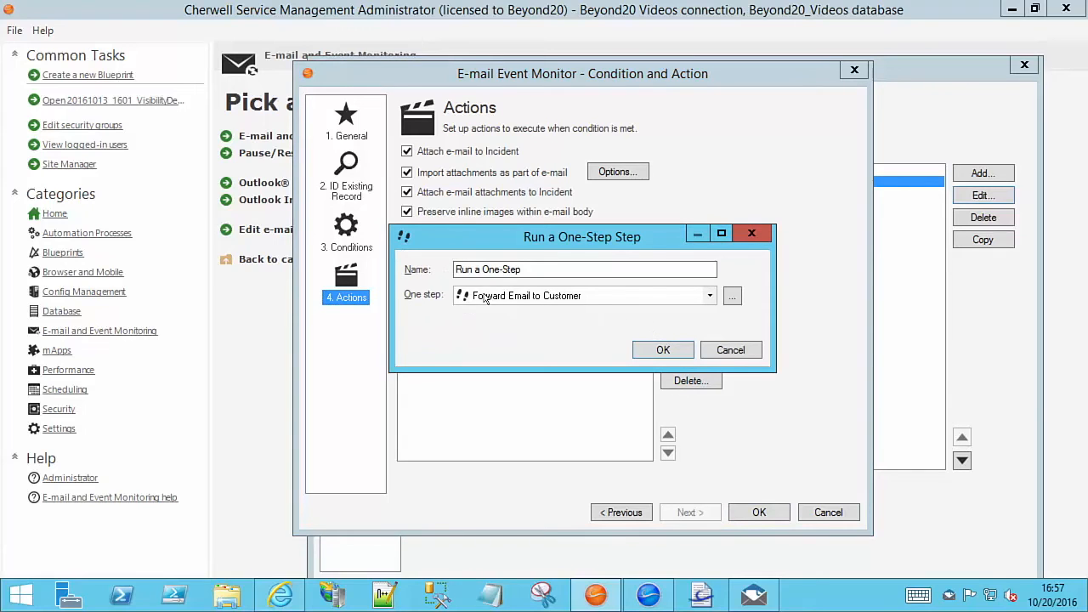
# Open the Forward Email to Customer One-Step from the Workflow Actions folder for editing and review its run conditions
pyautogui.click(732, 295)
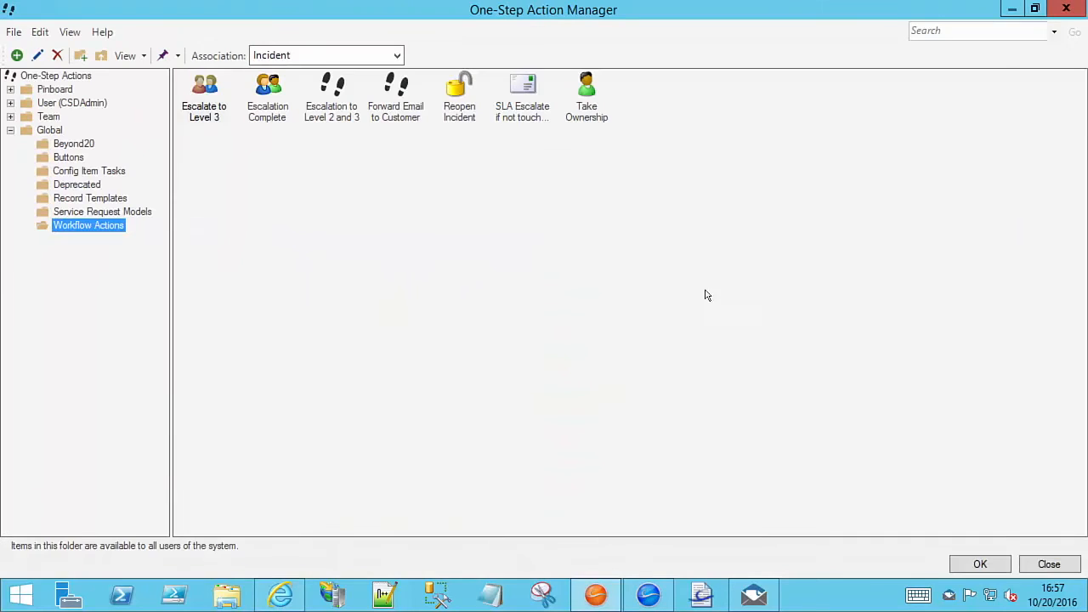
pyautogui.rightClick(396, 90)
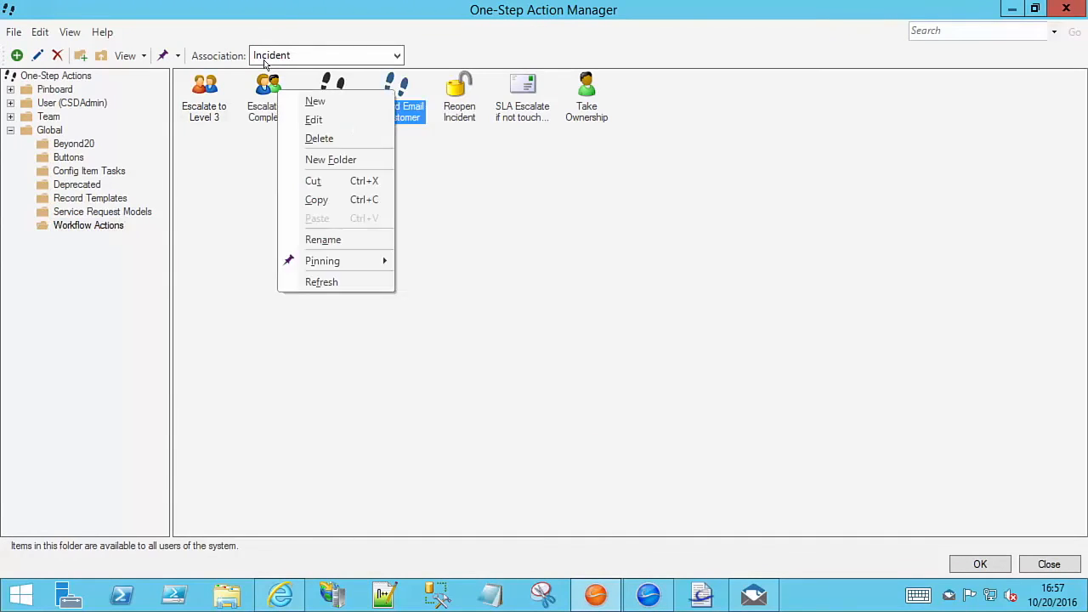
pyautogui.click(372, 121)
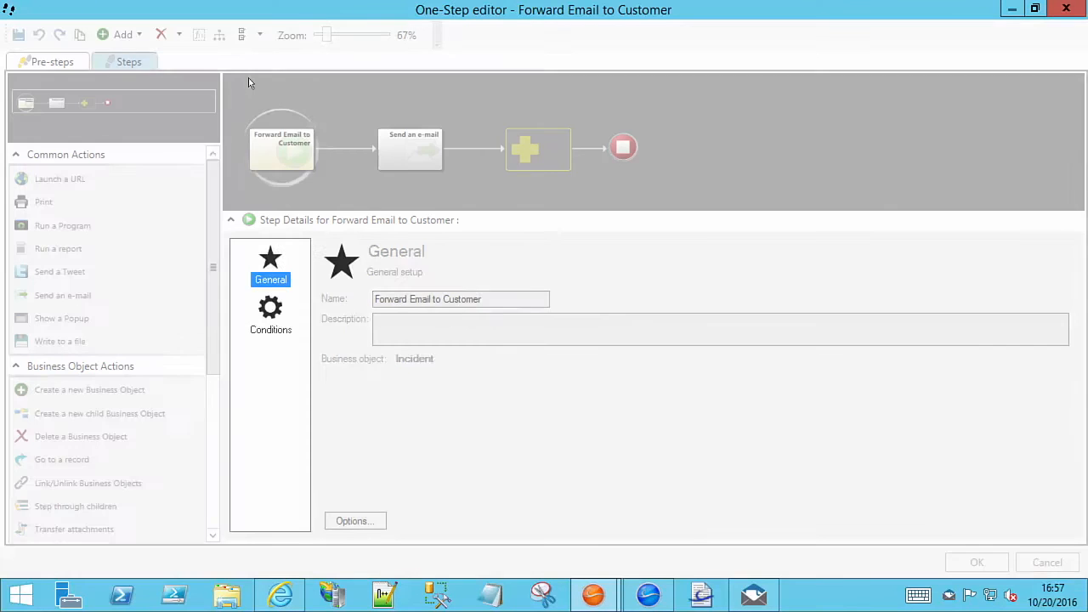
pyautogui.click(272, 315)
pyautogui.click(262, 328)
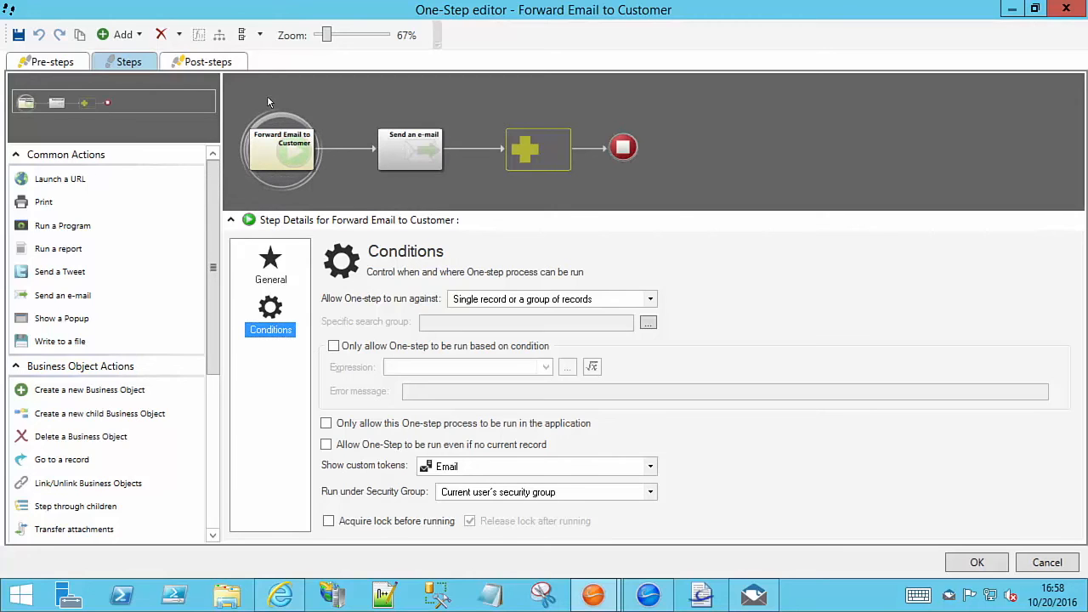
# Examine the Send an e-mail step's recipient, subject and body tokens, including the e-mail contents tokens and the Modify/Format Value settings
pyautogui.click(410, 151)
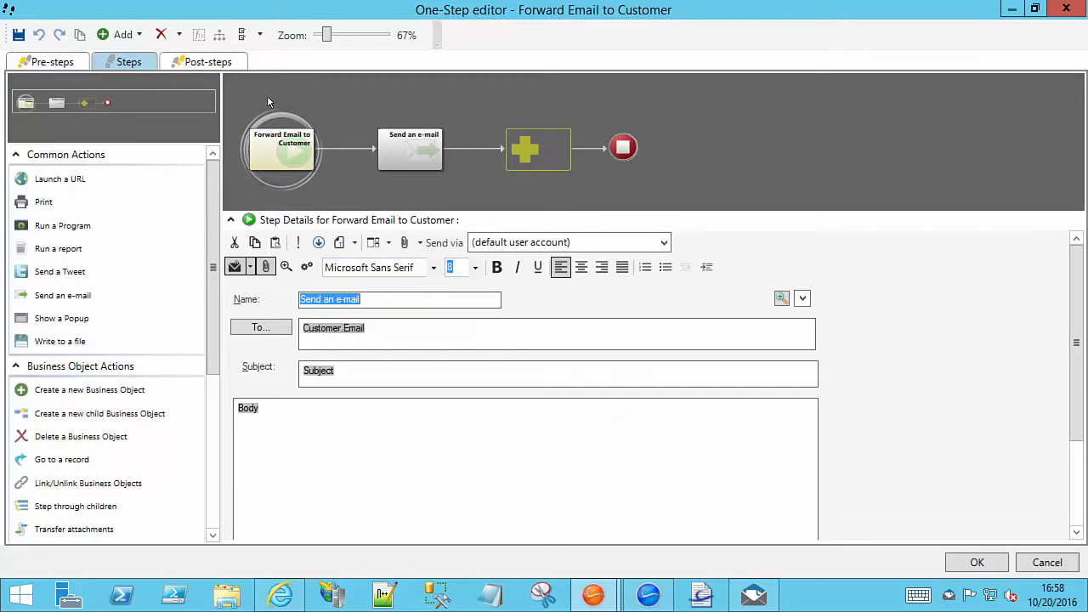
pyautogui.click(410, 339)
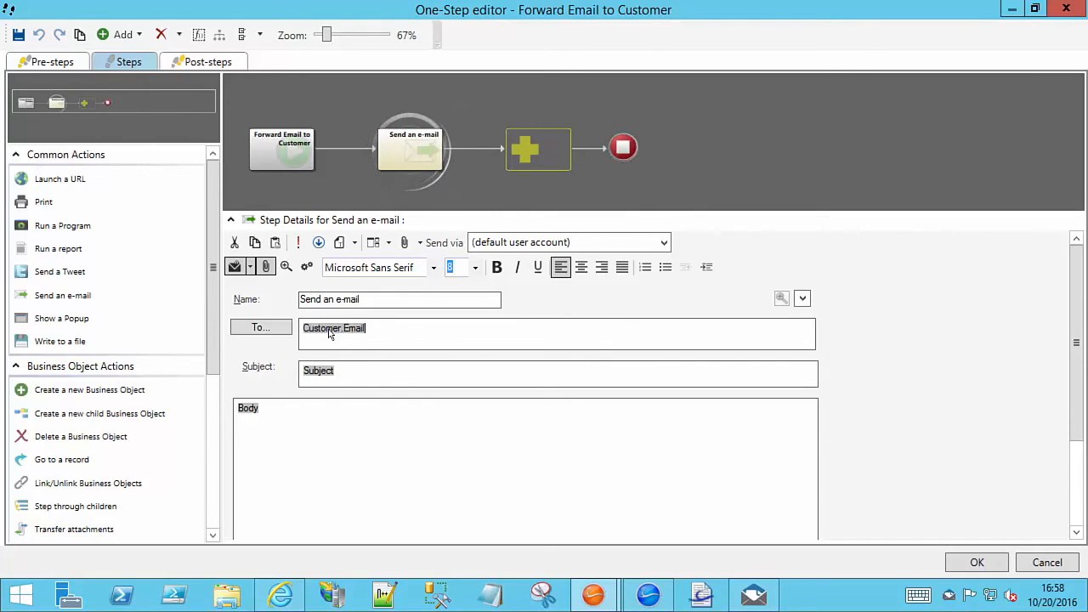
pyautogui.click(340, 374)
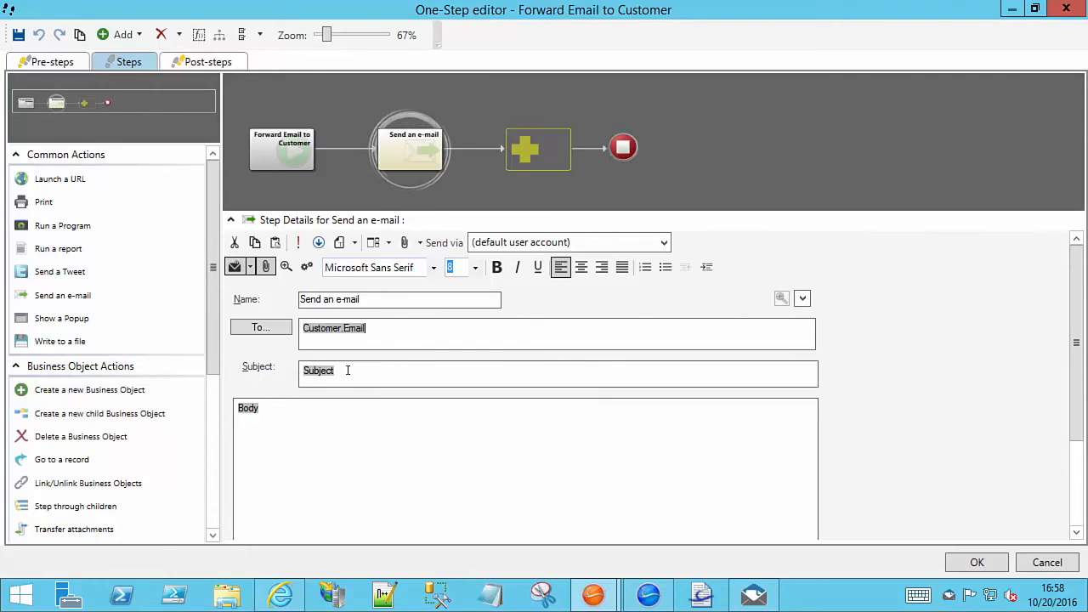
pyautogui.rightClick(347, 369)
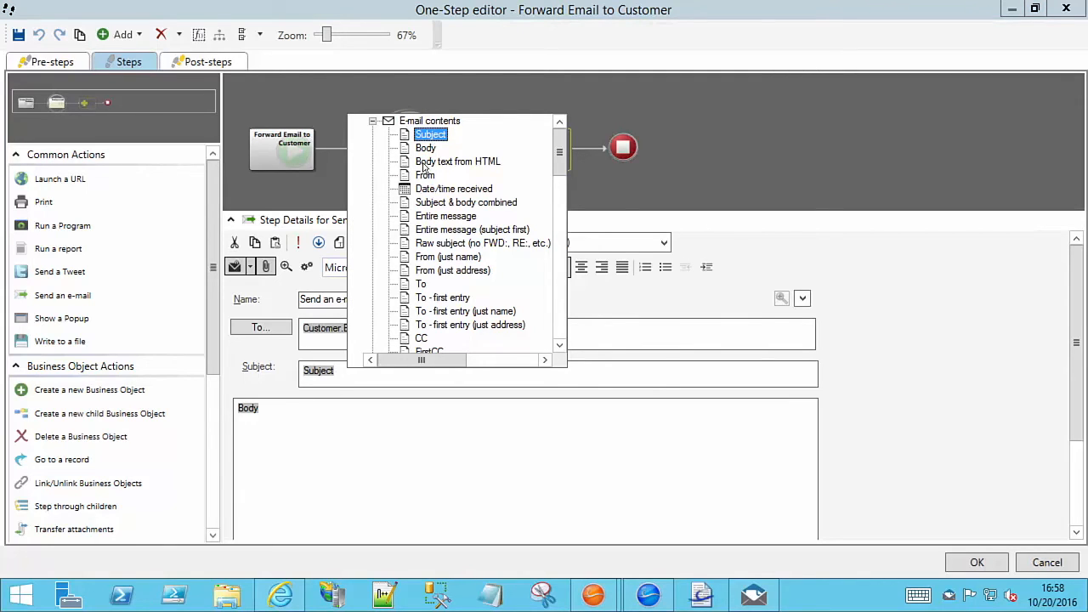
pyautogui.doubleClick(294, 407)
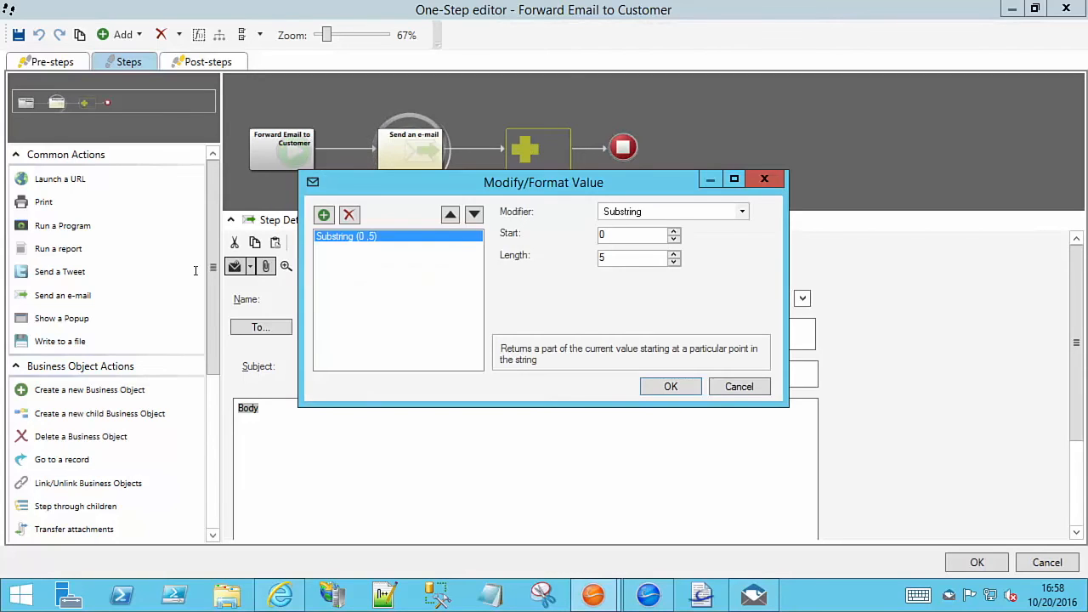
pyautogui.click(653, 386)
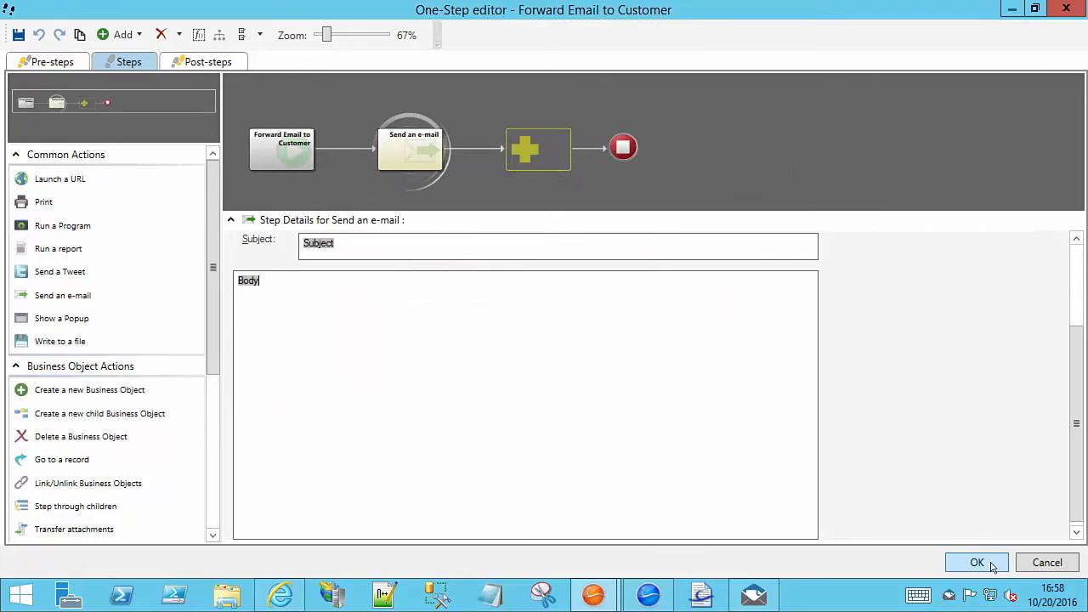
# Recheck the One-Step's Conditions and its Send an e-mail details, and close the One-Step editor
pyautogui.click(281, 146)
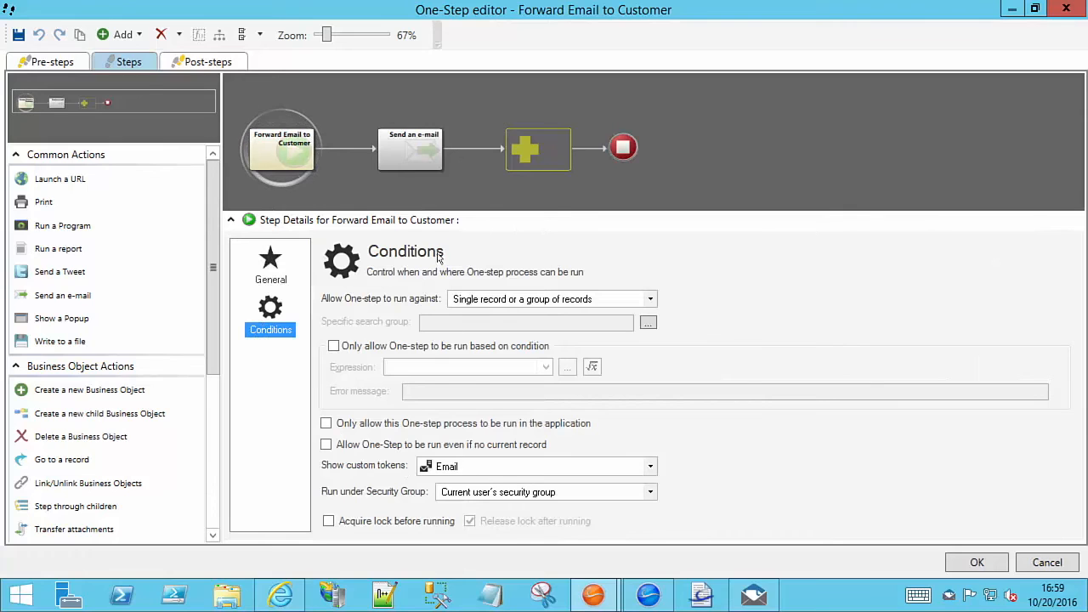
pyautogui.click(411, 149)
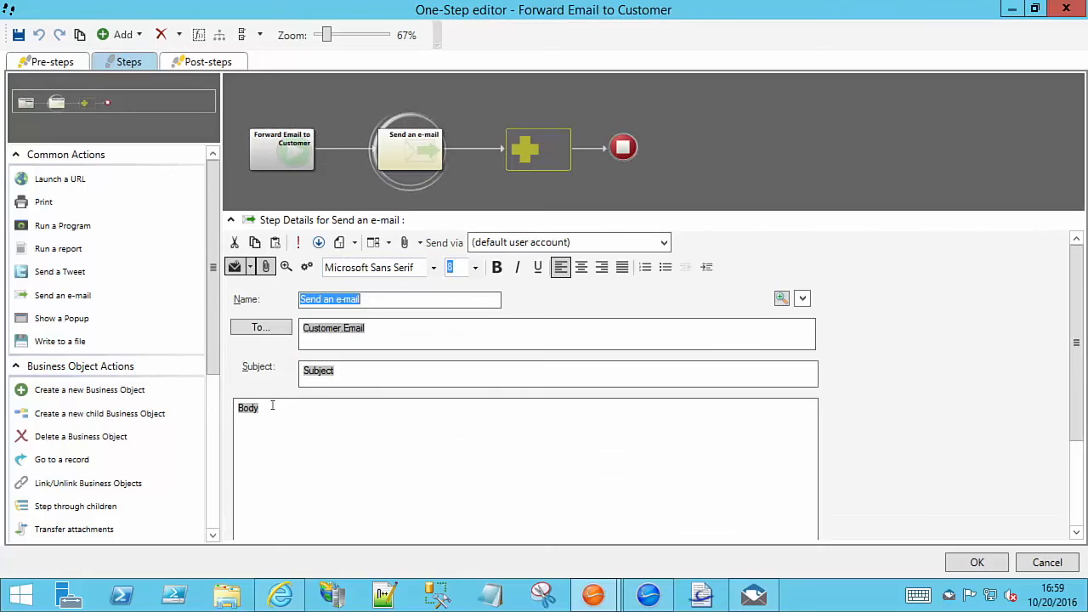
pyautogui.click(999, 561)
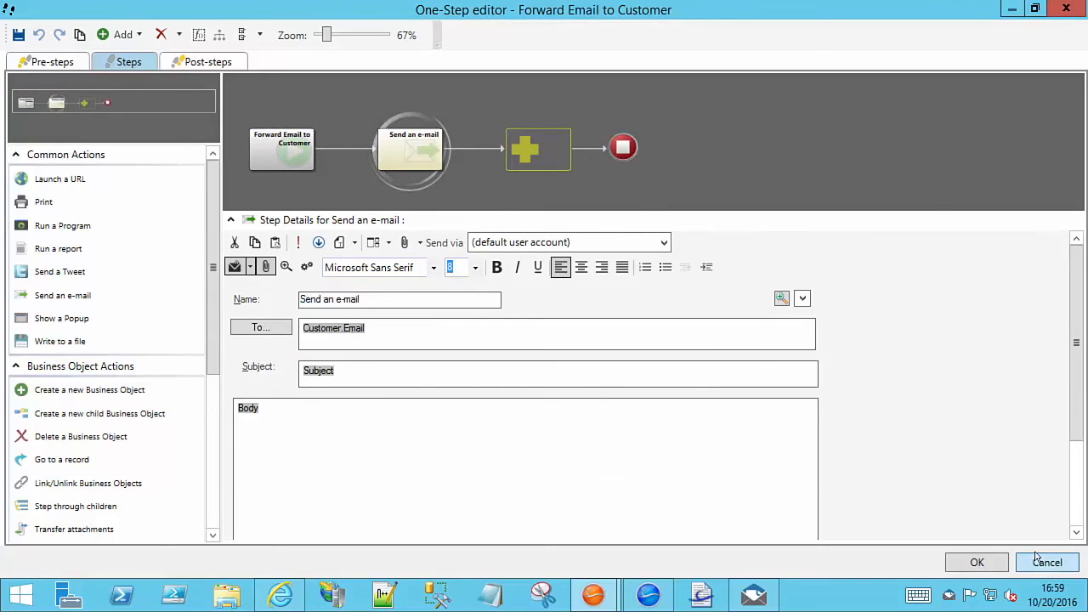
# Switch to Incident 102282 in Cherwell Service Management, and open the matching Demo Forwarding Email message in Gmail
pyautogui.click(648, 600)
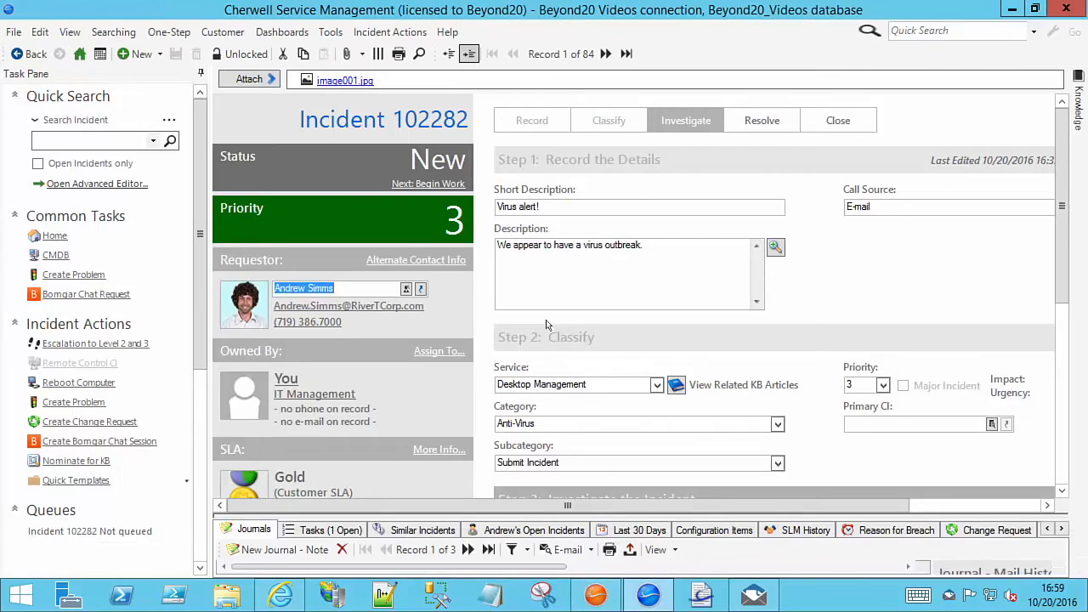
pyautogui.click(595, 279)
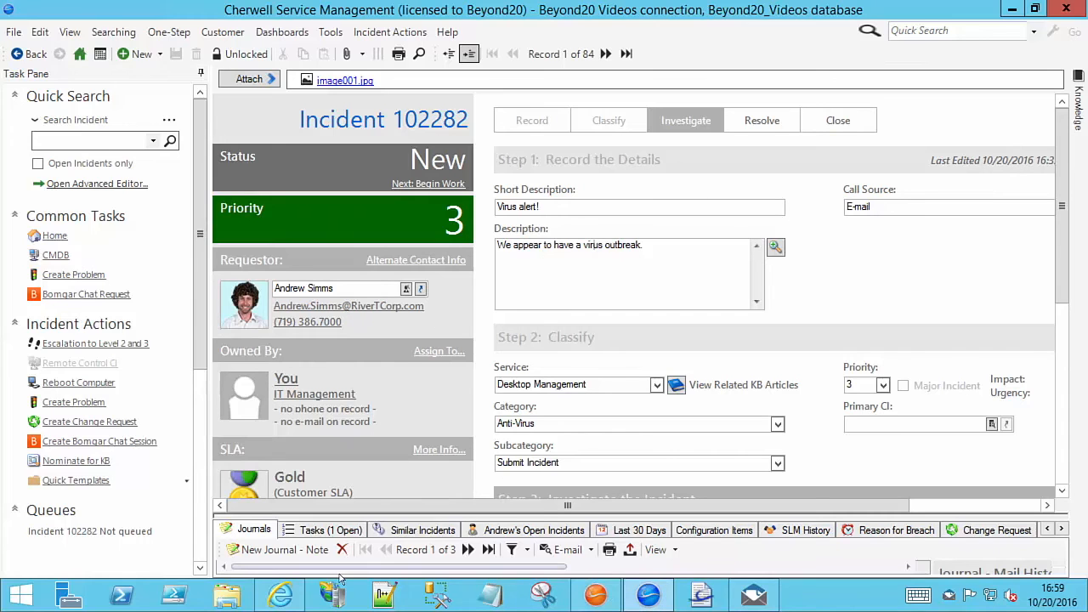
pyautogui.click(280, 595)
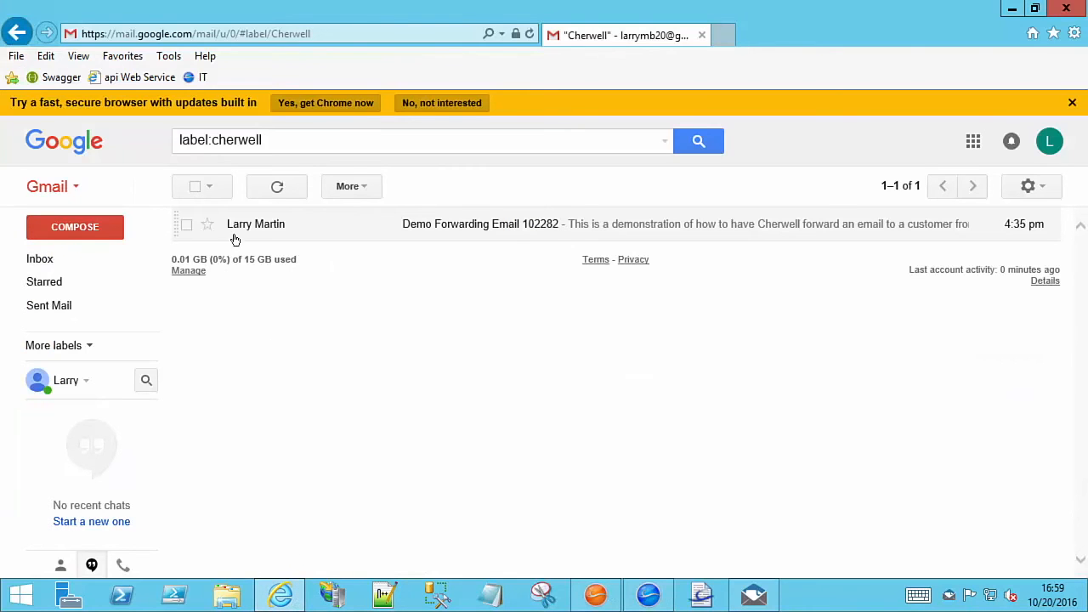
pyautogui.click(422, 227)
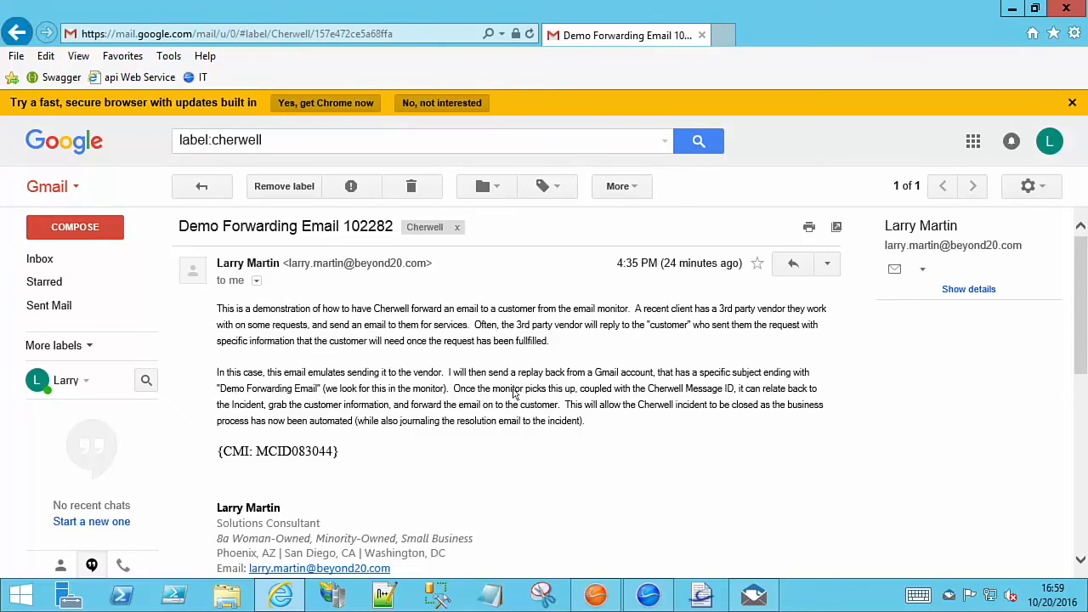
# View the forwarded customer email in Papercut, and return to Gmail's Inbox and Cherwell label list
pyautogui.click(753, 594)
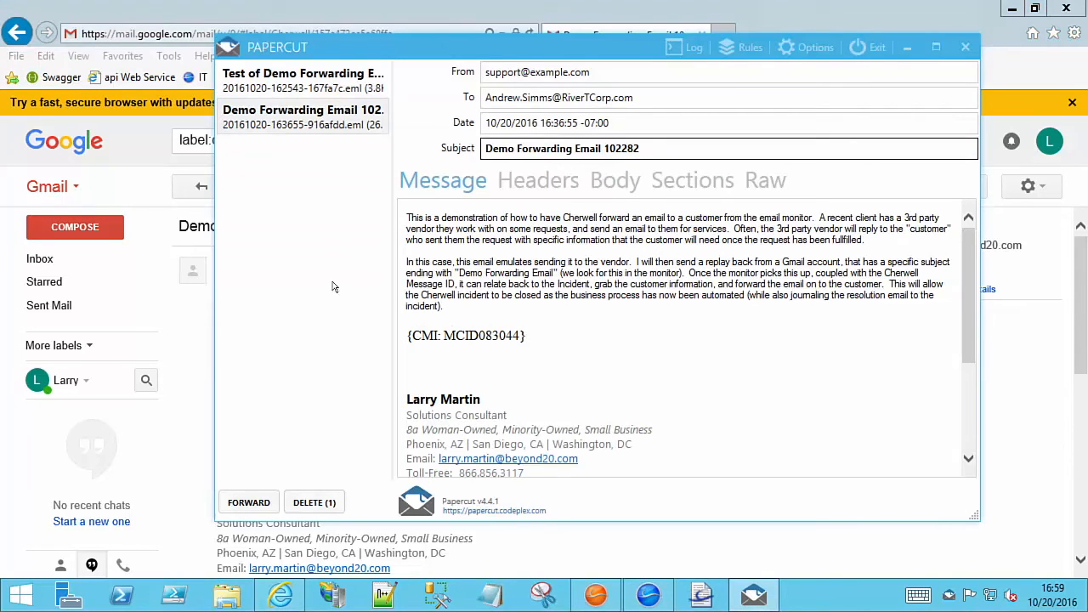
pyautogui.click(907, 47)
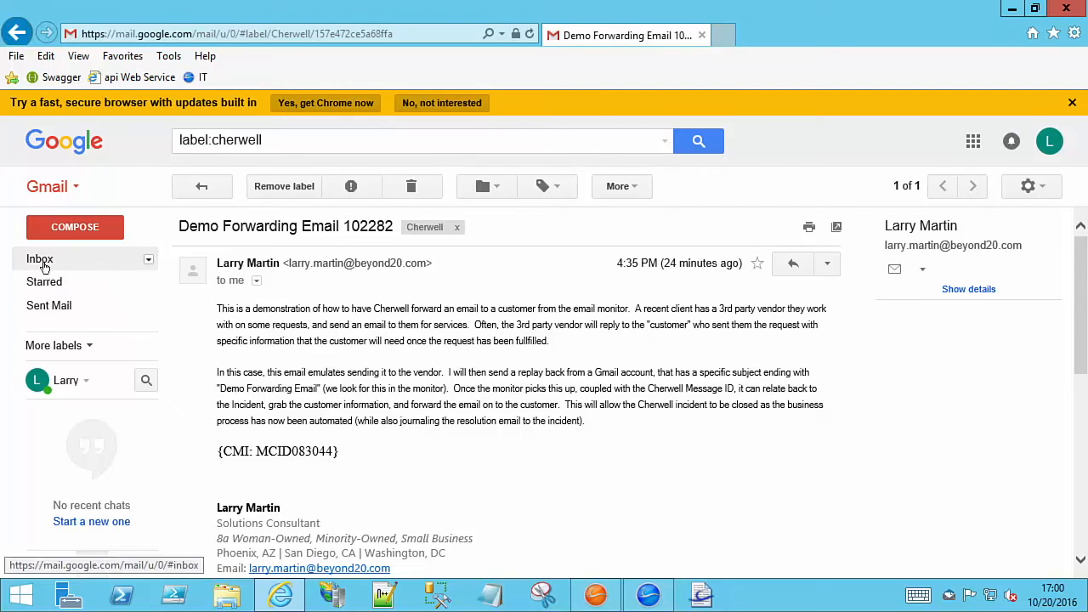
pyautogui.click(43, 265)
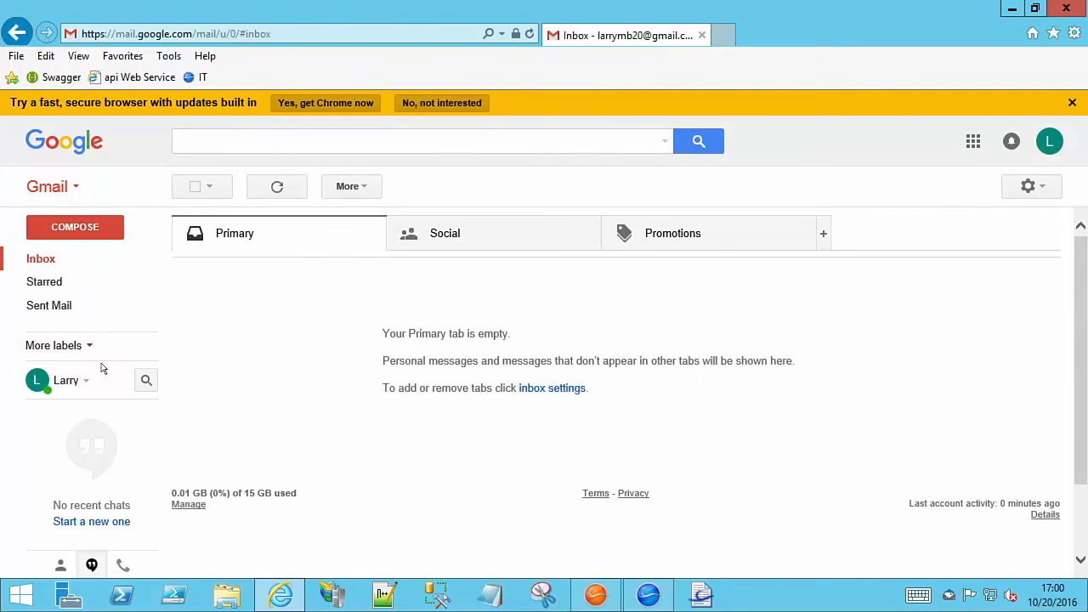
pyautogui.click(85, 347)
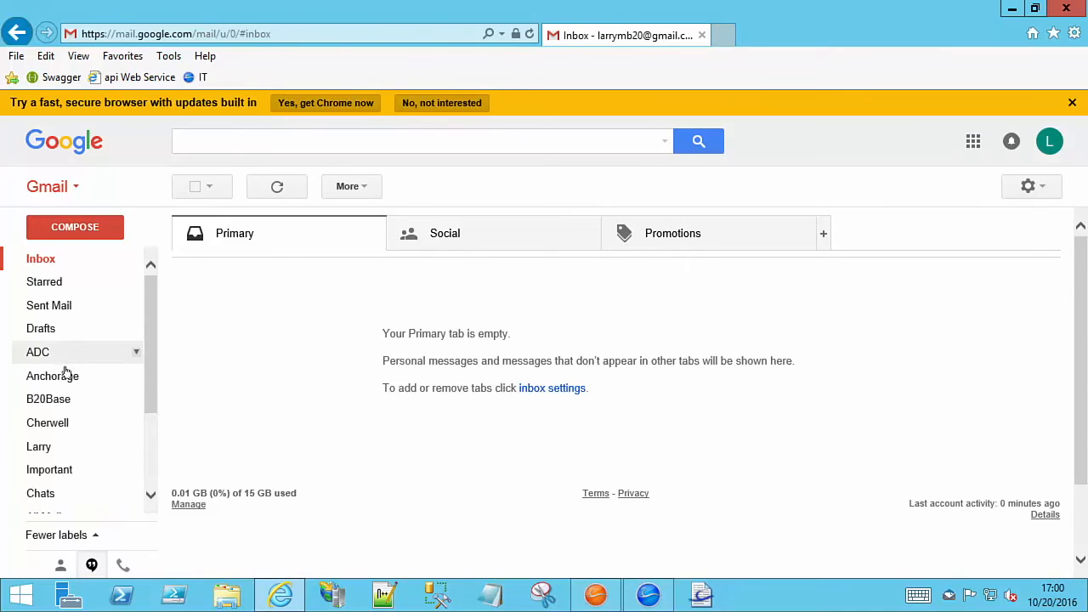
pyautogui.click(54, 421)
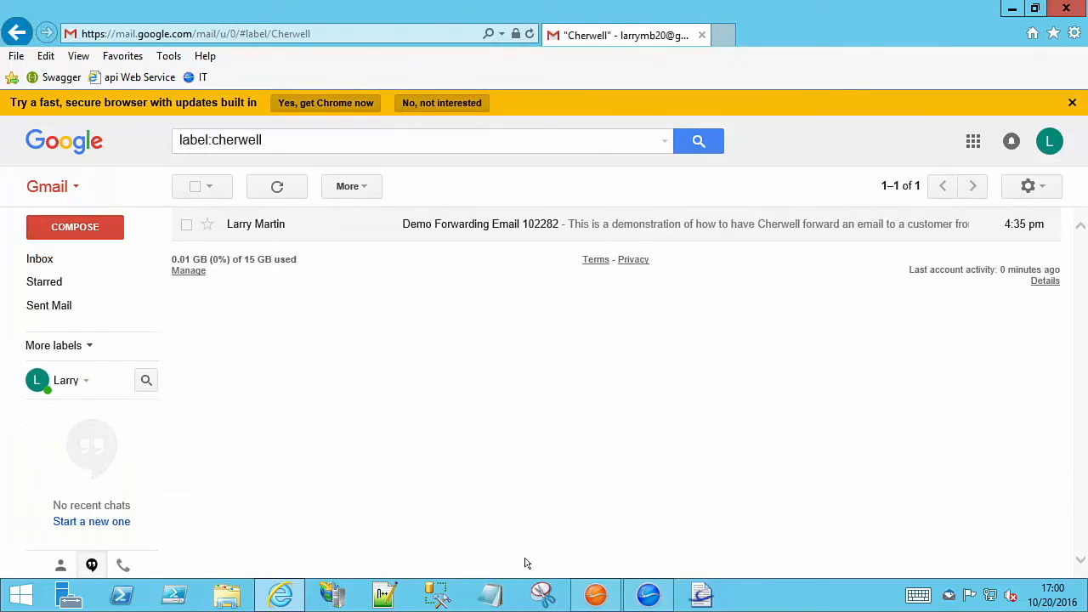
# Switch to Cherwell Service Management and read the incident's two 16:36 Journal - Mail History emails, closing each message
pyautogui.click(648, 594)
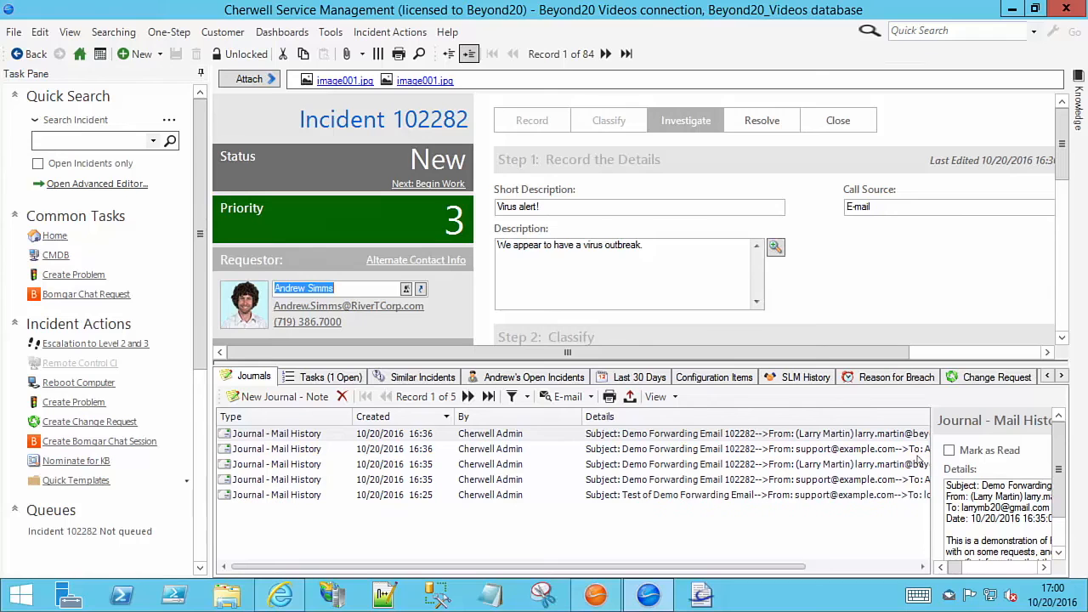
pyautogui.click(563, 397)
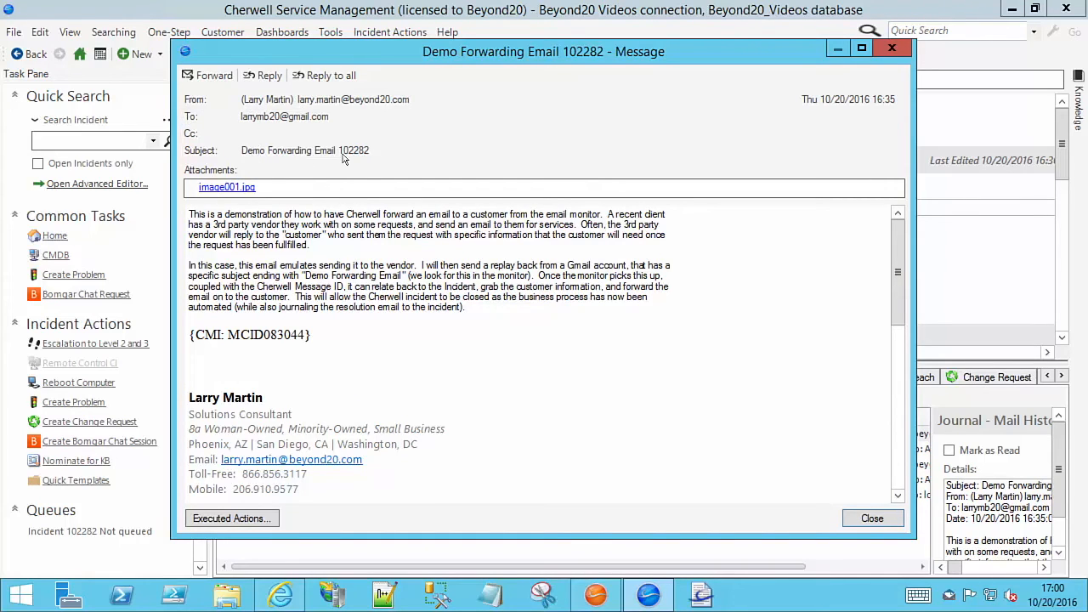
pyautogui.click(857, 517)
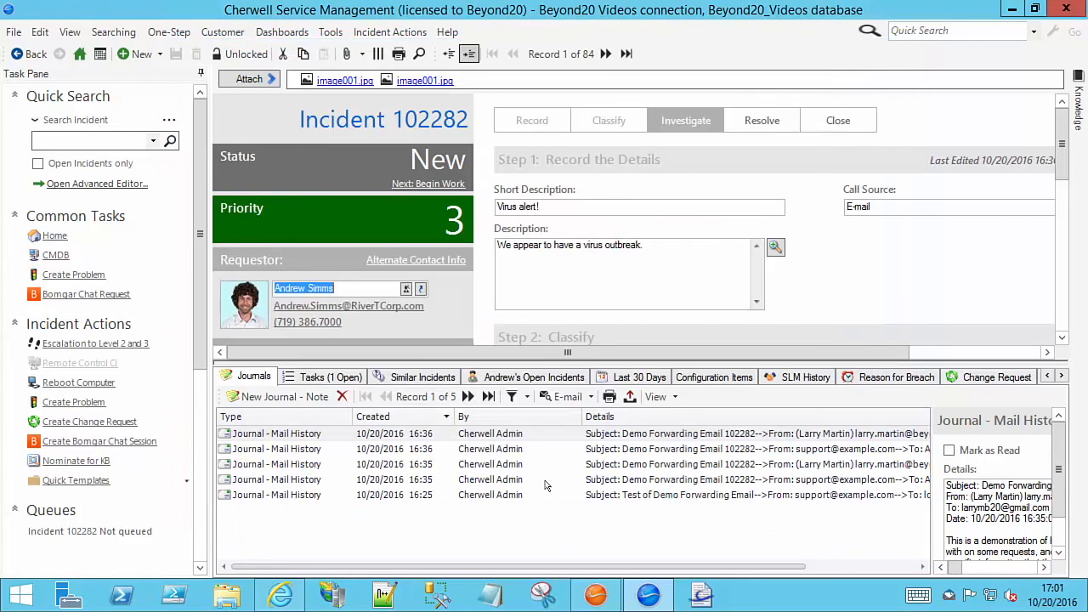
pyautogui.click(493, 449)
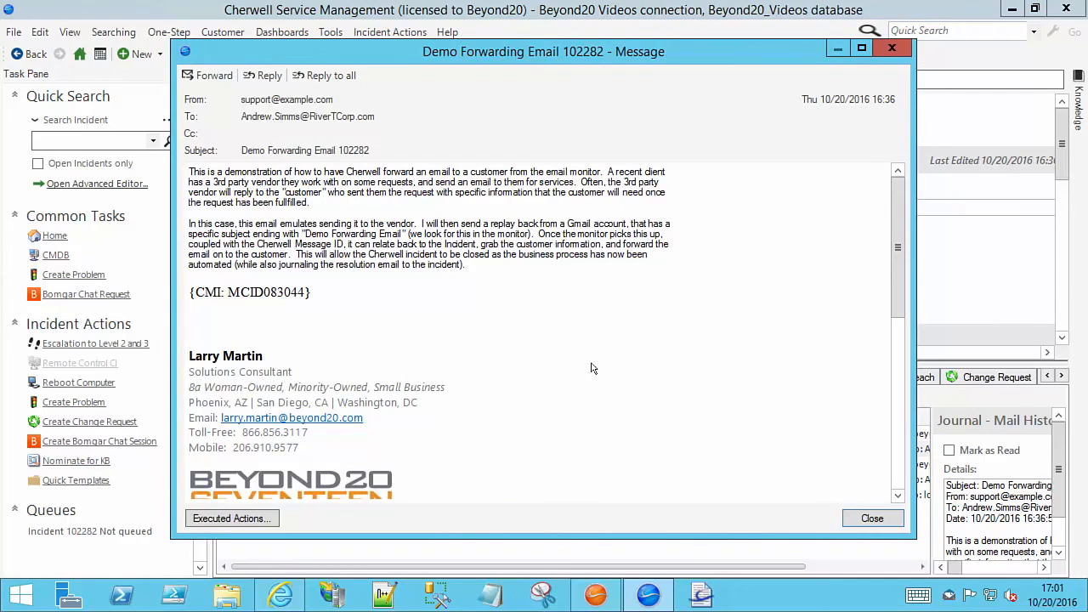
pyautogui.click(869, 518)
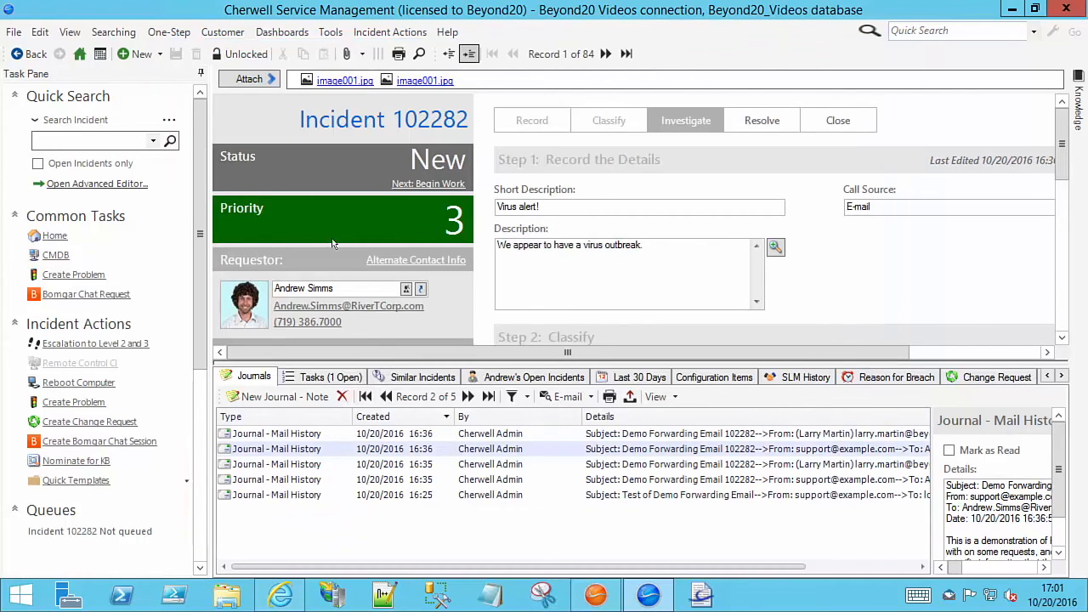
# Mark the Demo Forwarding Email 102282 conversation under Gmail's Cherwell label as unread
pyautogui.click(292, 600)
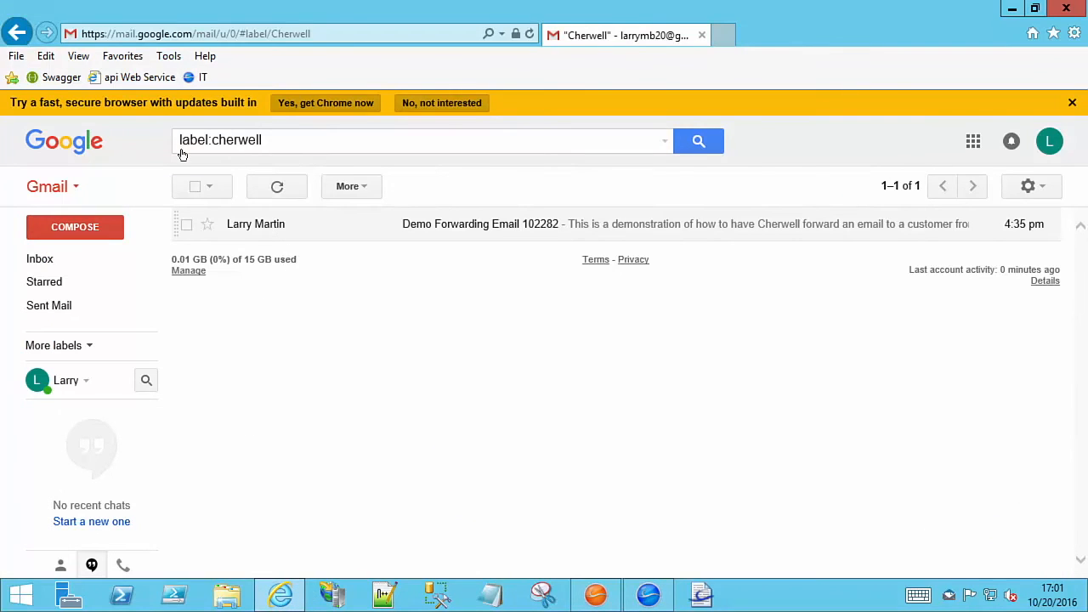
pyautogui.rightClick(271, 226)
pyautogui.click(312, 265)
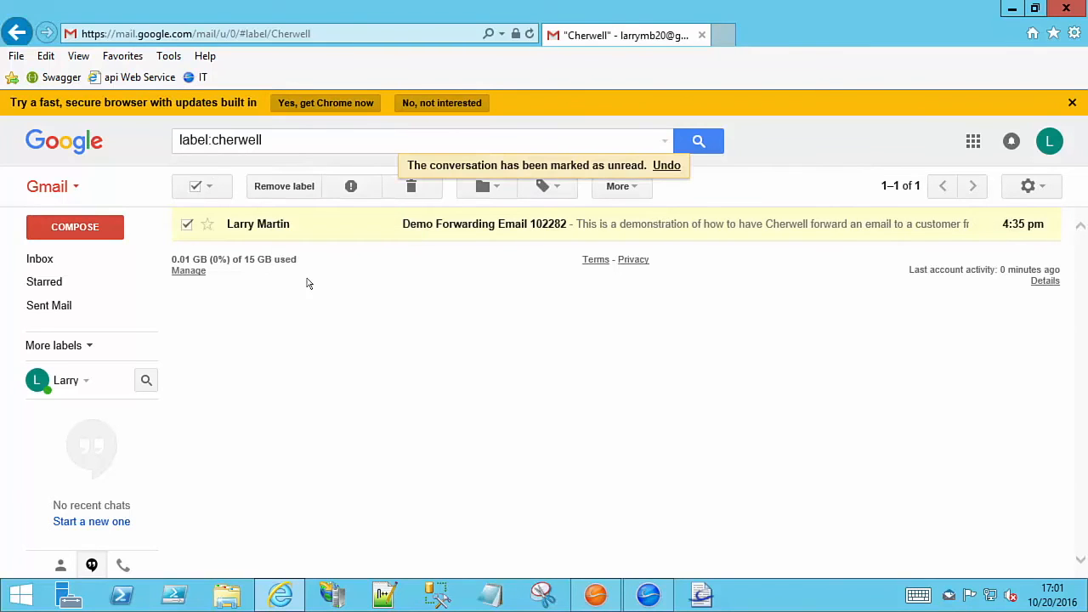
# Return to the incident, examine the newly forwarded email in Papercut and its Cherwell message ID, and put Papercut away
pyautogui.click(650, 592)
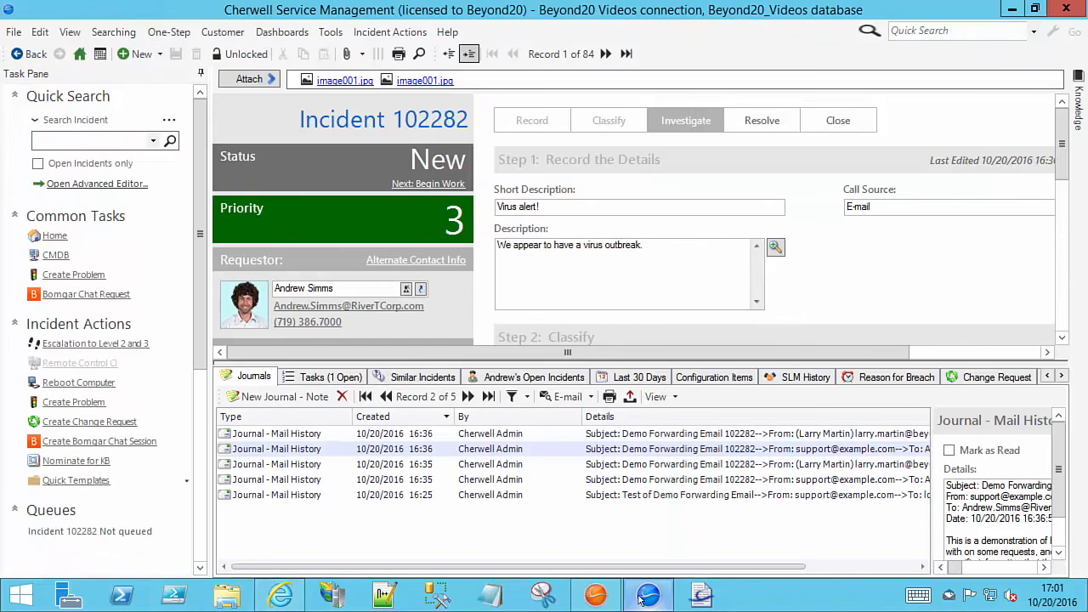
pyautogui.click(949, 595)
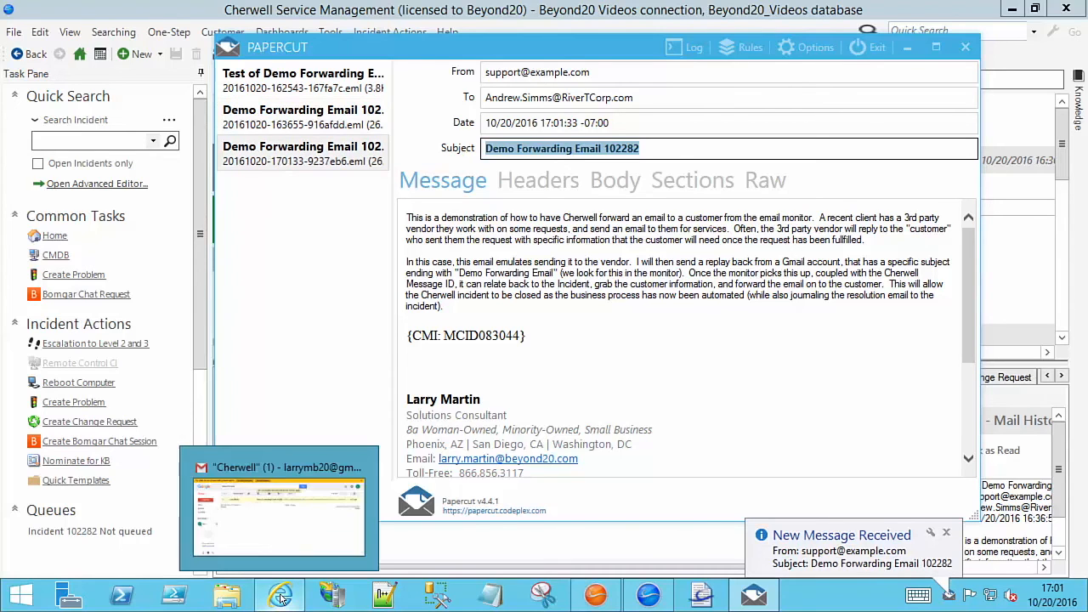
pyautogui.click(300, 166)
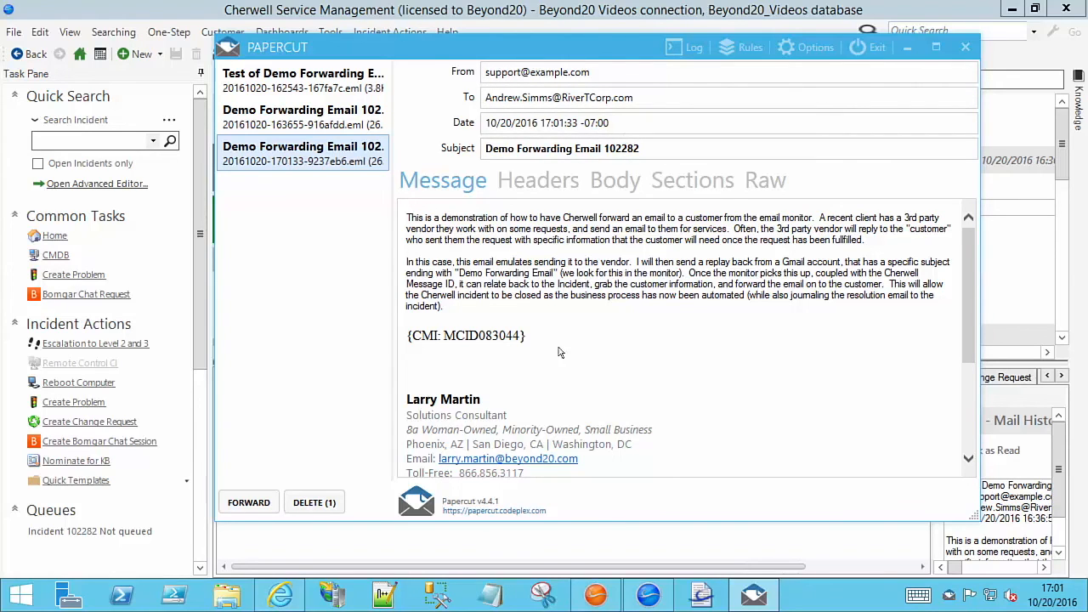
pyautogui.moveTo(527, 336); pyautogui.dragTo(410, 342)
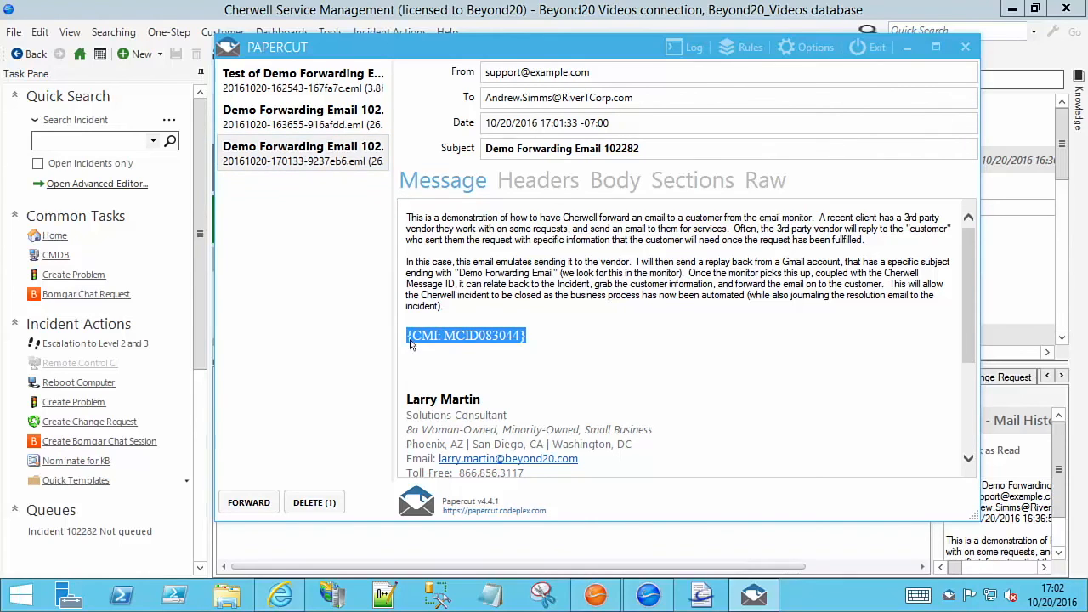
pyautogui.click(546, 320)
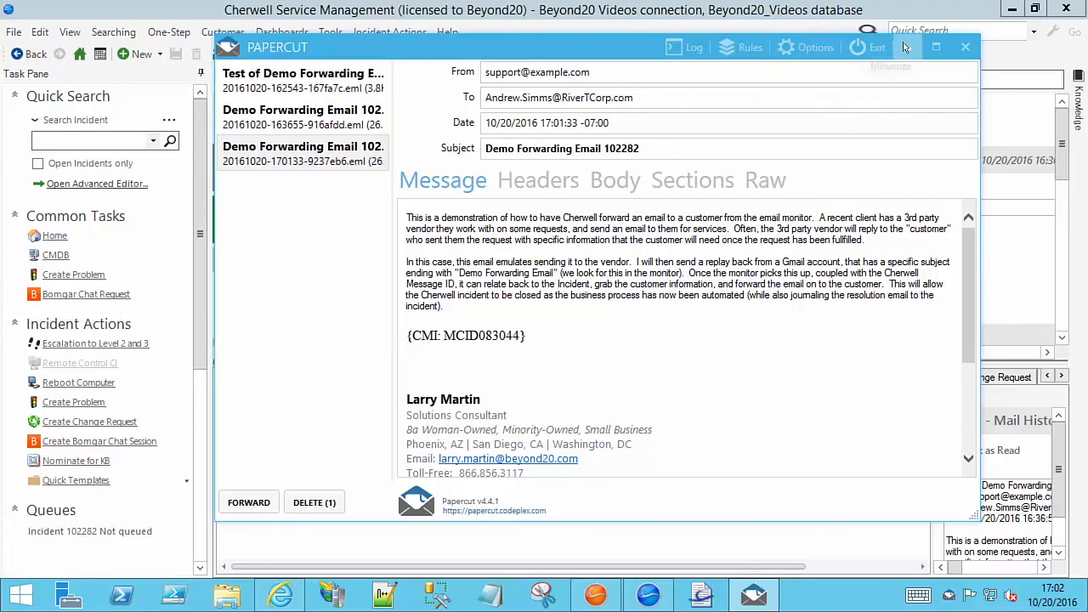
pyautogui.click(868, 48)
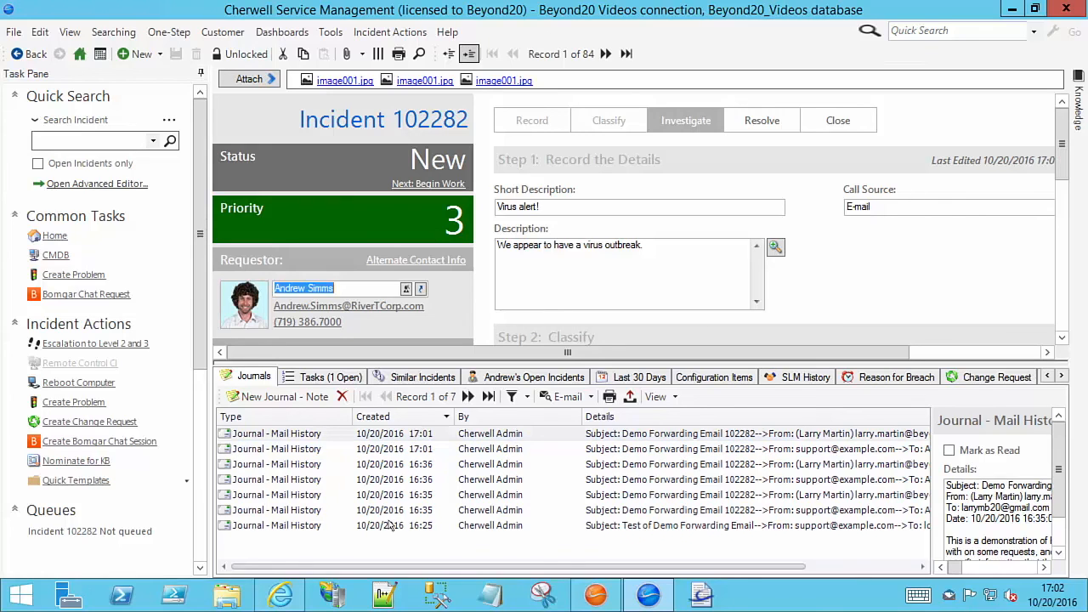
# Read the incident's two 17:01 Journal - Mail History emails, the one forwarded to the customer and the vendor's original, closing each message
pyautogui.click(416, 449)
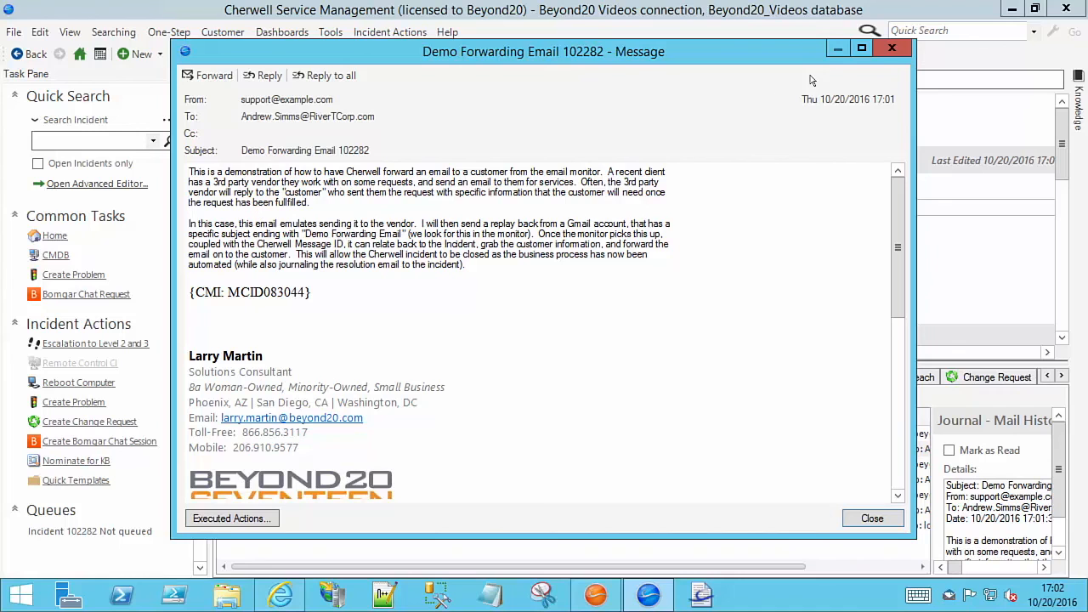
pyautogui.click(891, 49)
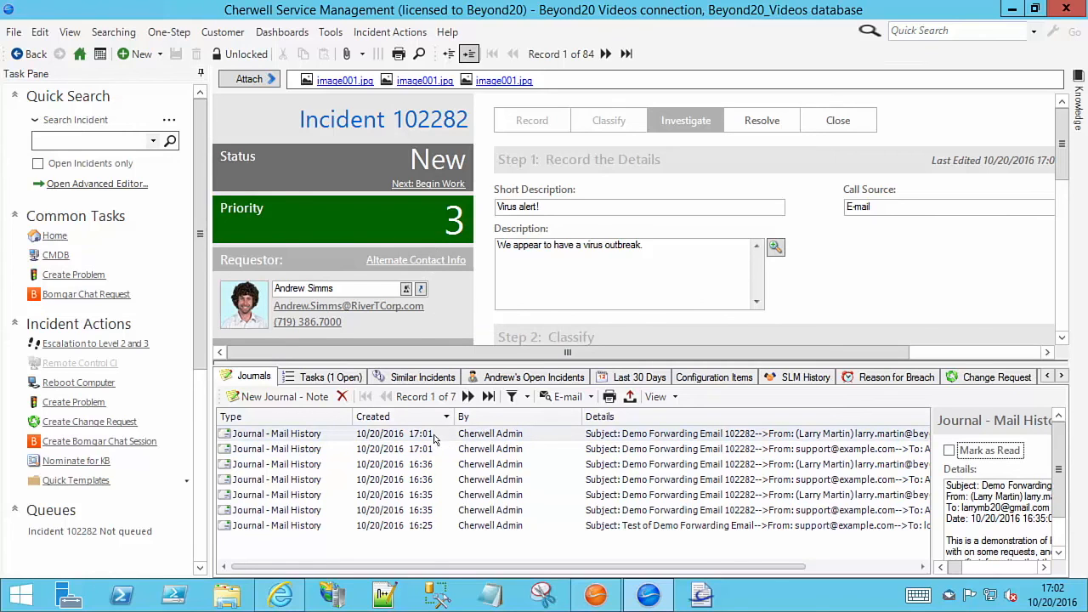
pyautogui.click(568, 398)
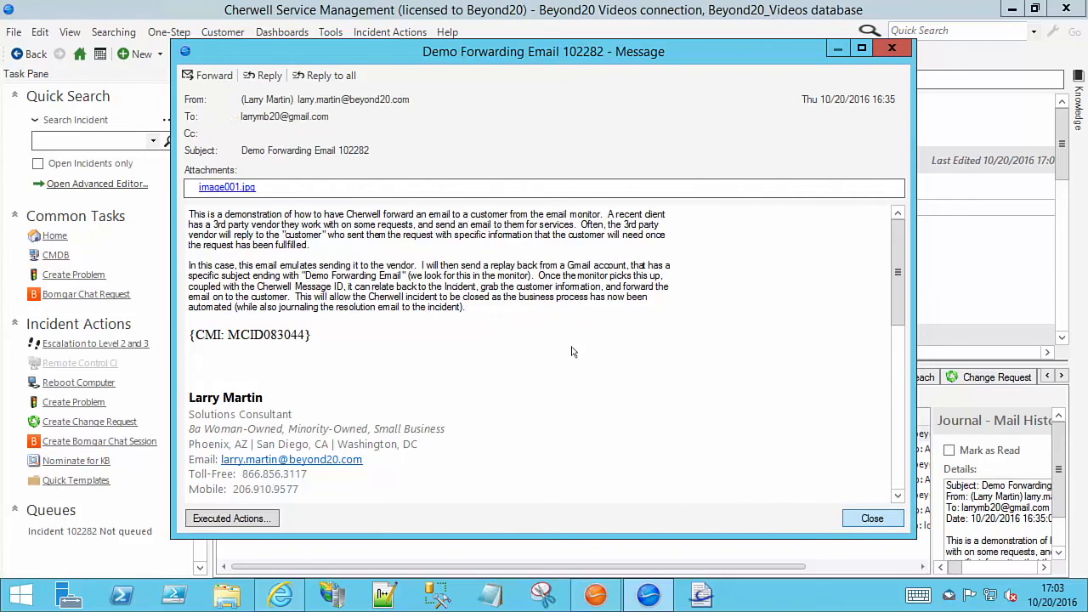
pyautogui.click(860, 520)
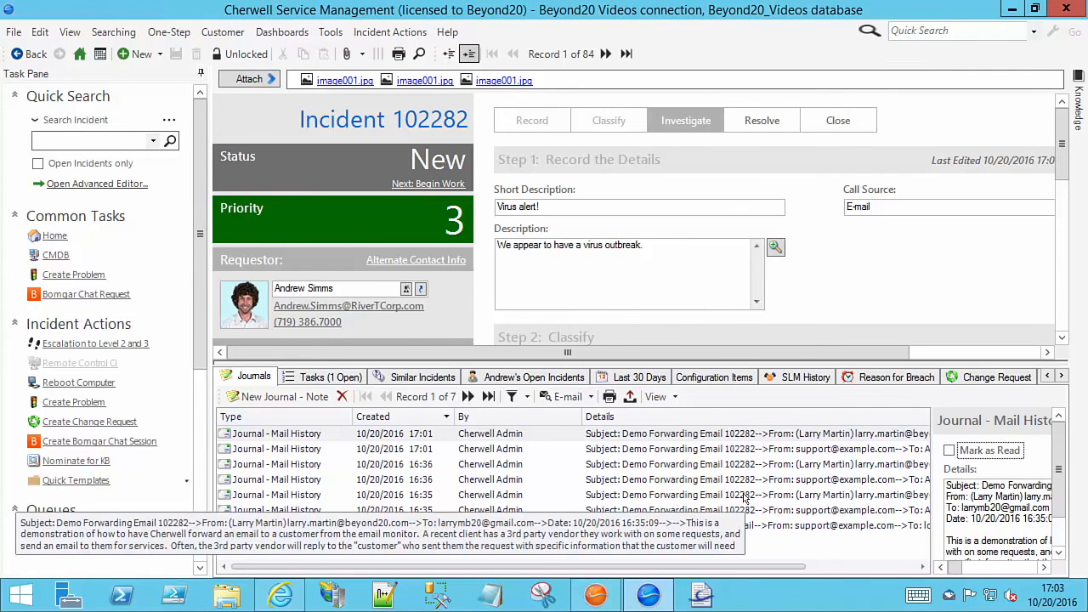